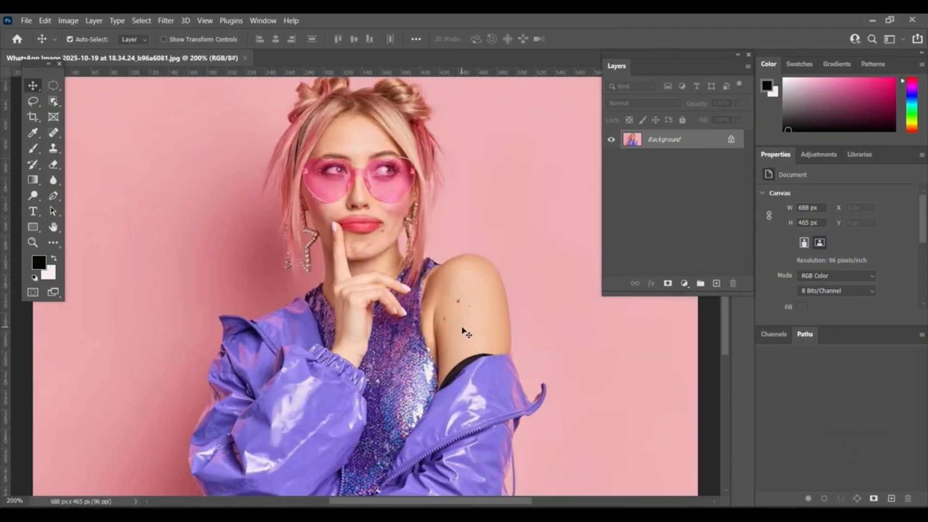
# Convert the locked Background into a regular editable layer.
pyautogui.hotkey('ctrl', '-')
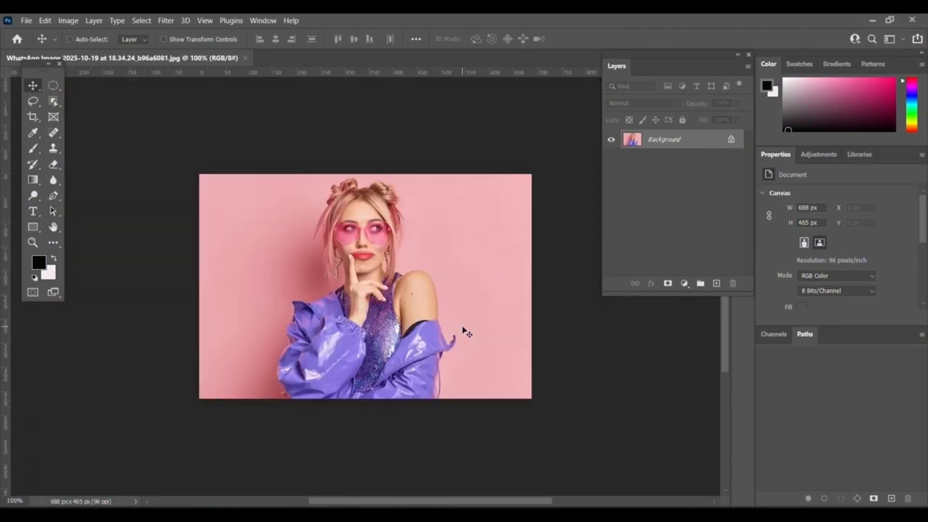
pyautogui.hotkey('ctrl', '0')
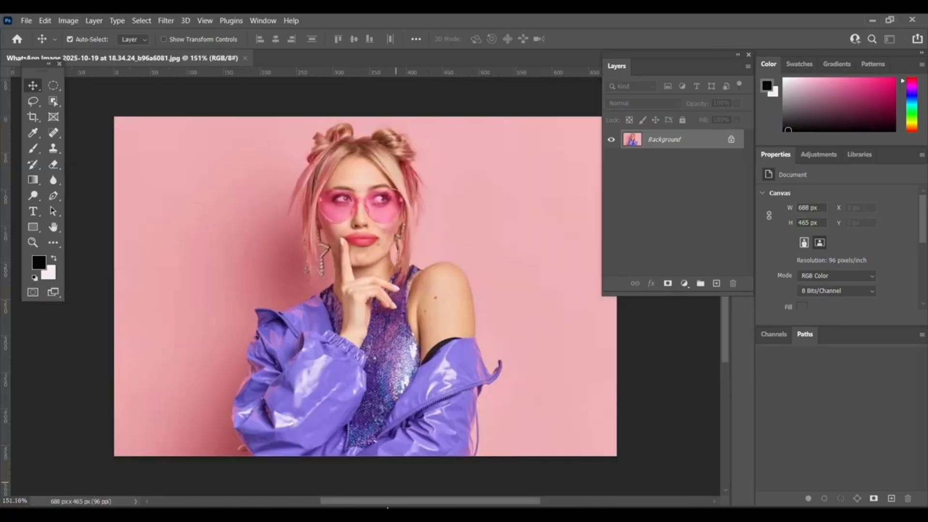
pyautogui.moveTo(394, 501); pyautogui.dragTo(405, 499)
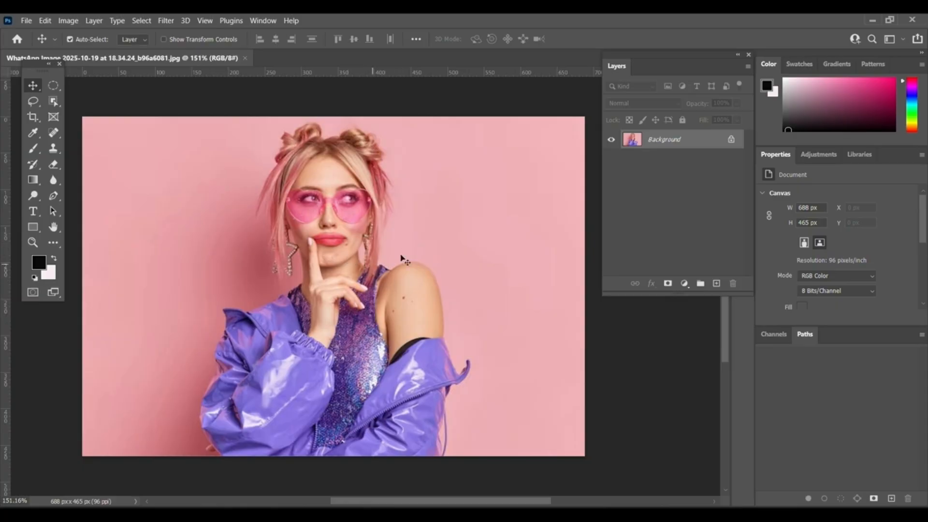
pyautogui.rightClick(677, 139)
pyautogui.click(701, 142)
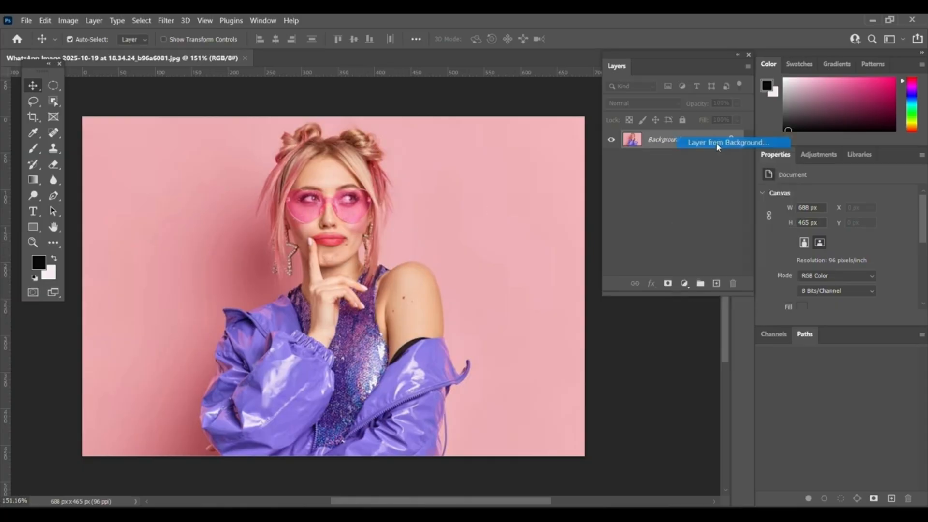
pyautogui.click(573, 163)
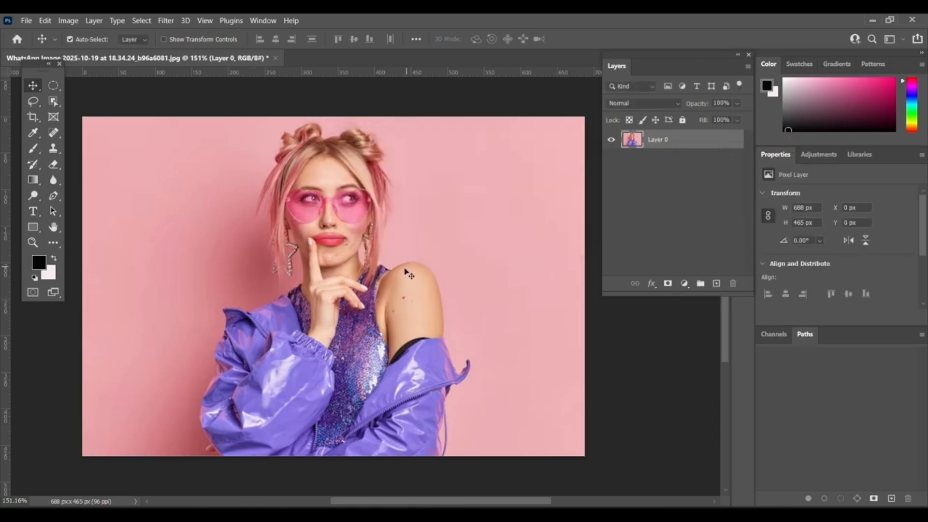
# Select the woman with the Object Selection Tool and add a layer mask to hide the pink background.
pyautogui.click(53, 102)
pyautogui.rightClick(54, 102)
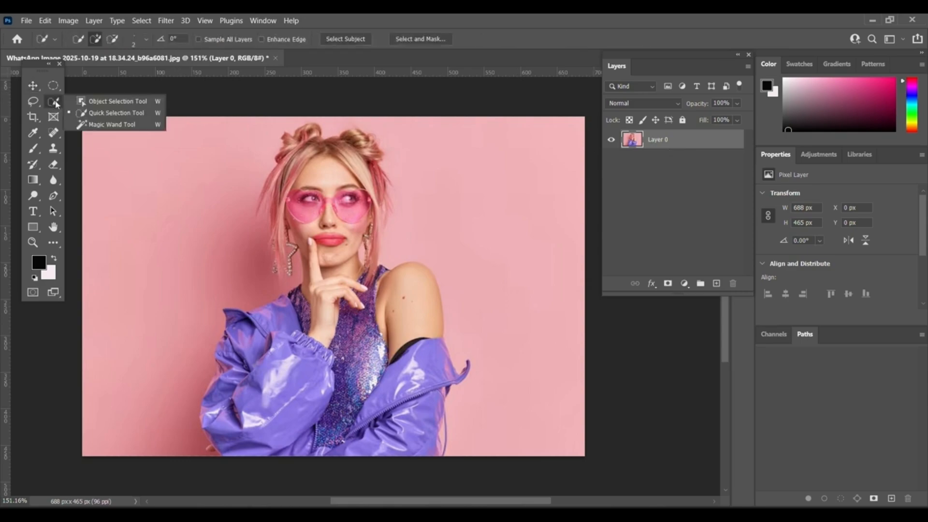
pyautogui.click(111, 97)
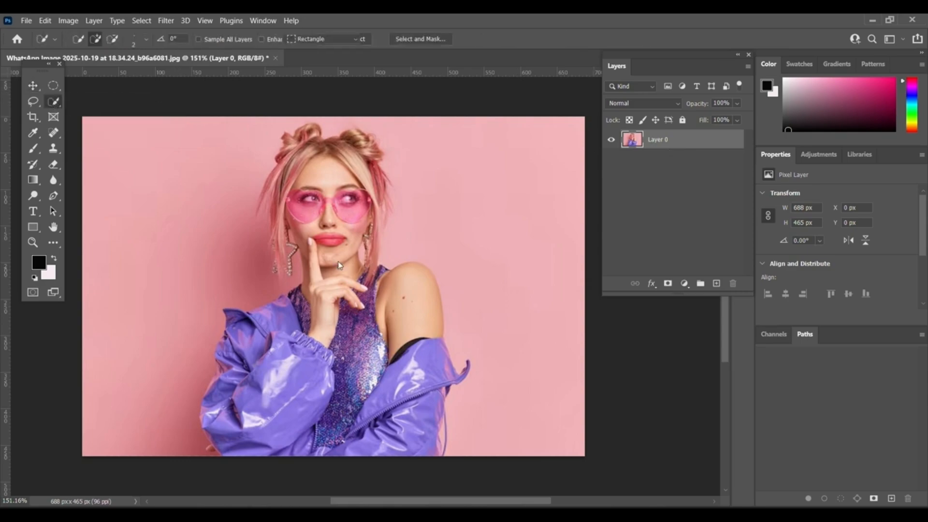
pyautogui.click(356, 334)
pyautogui.click(668, 283)
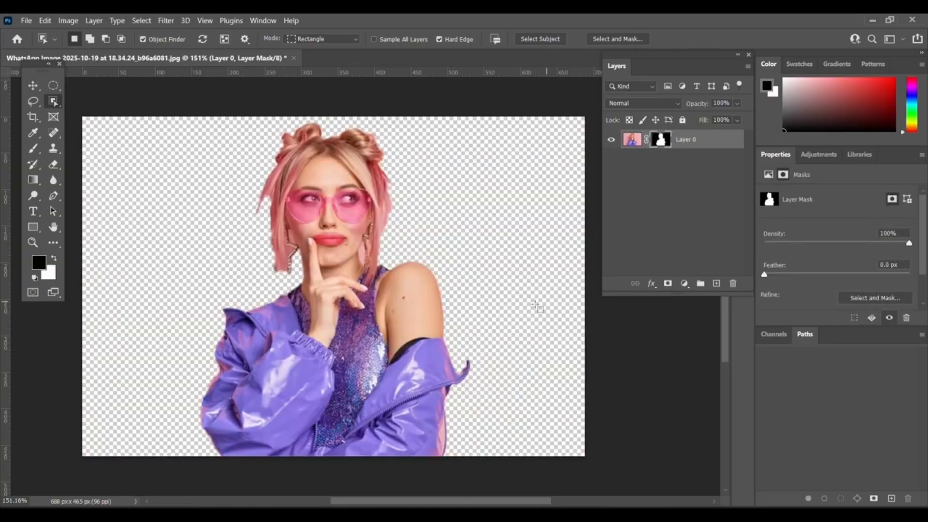
# Free-transform the cut-out woman, scaling her to about 69% and moving her lower on the canvas.
pyautogui.click(33, 86)
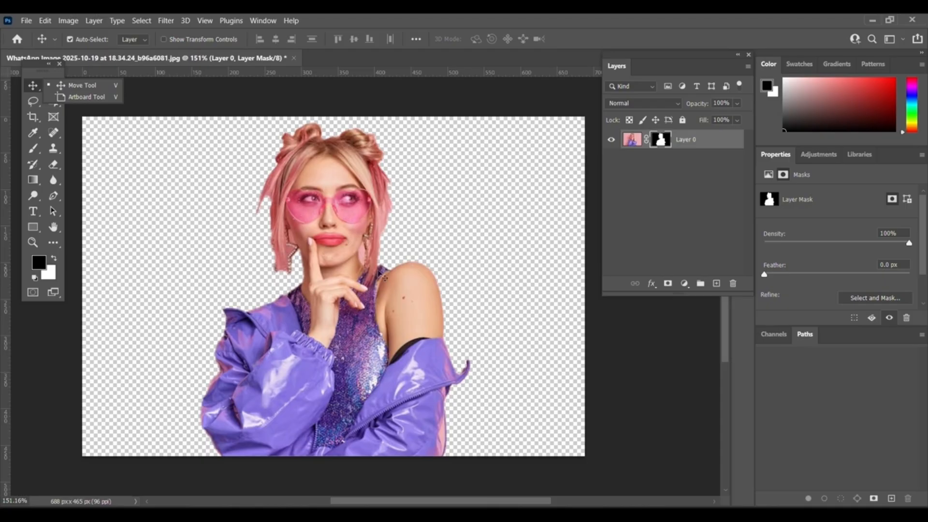
pyautogui.click(30, 88)
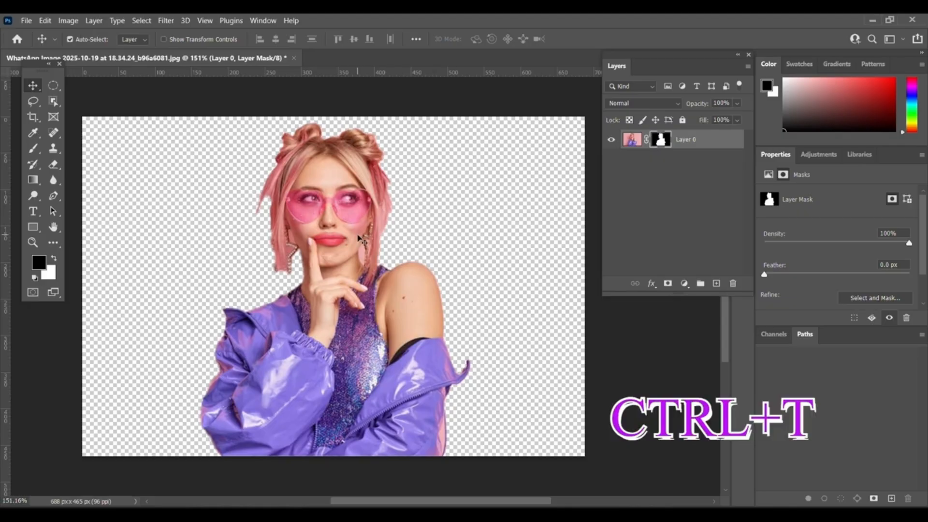
pyautogui.hotkey('ctrl', 't')
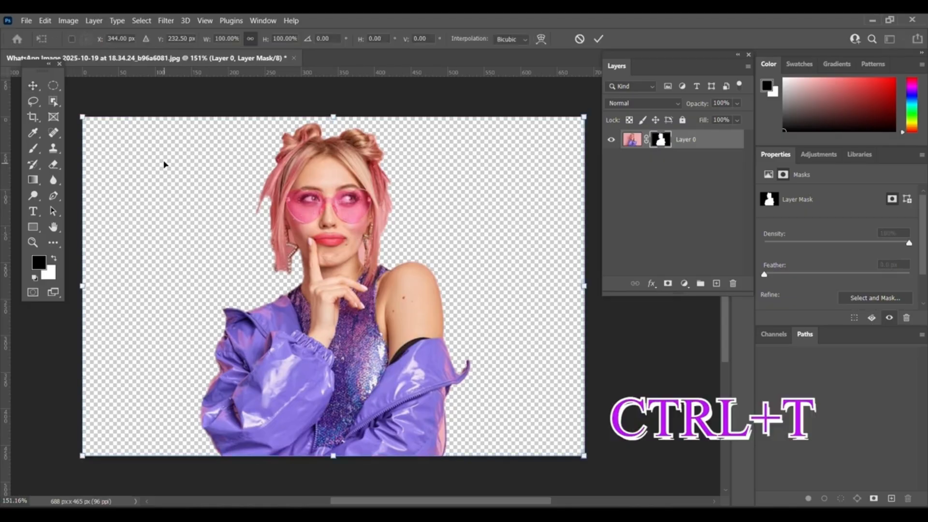
pyautogui.moveTo(76, 108); pyautogui.dragTo(213, 201)
pyautogui.moveTo(408, 351); pyautogui.dragTo(340, 306)
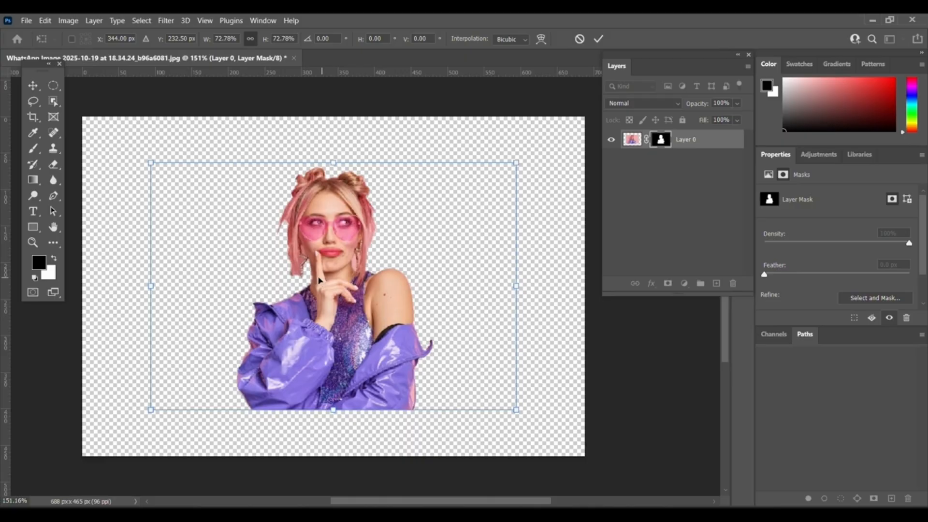
pyautogui.moveTo(150, 163); pyautogui.dragTo(160, 177)
pyautogui.moveTo(375, 347)
pyautogui.mouseDown()
pyautogui.moveTo(366, 336)
pyautogui.moveTo(364, 343)
pyautogui.mouseUp()
pyautogui.press('v')
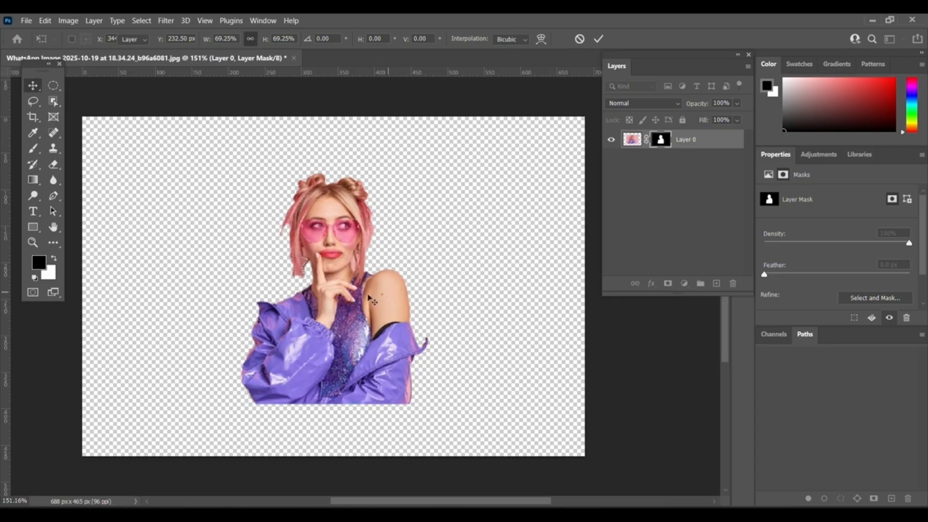
pyautogui.press('Return')
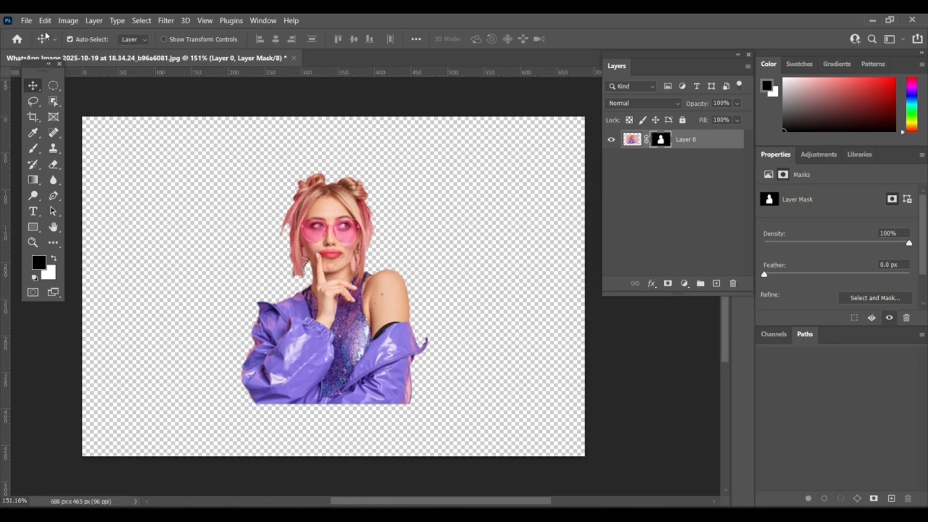
# Place the dripping paint image as an embedded object and move it over the woman's lower body.
pyautogui.click(629, 141)
pyautogui.click(32, 24)
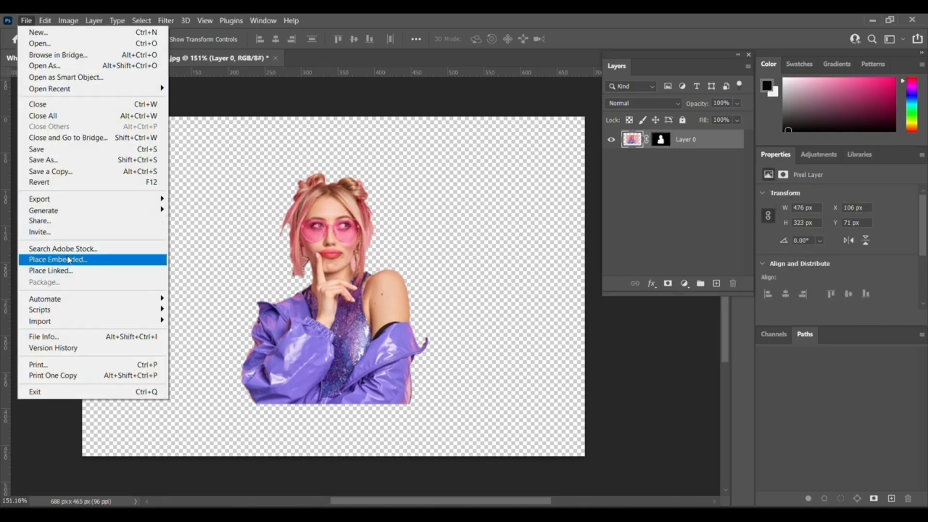
pyautogui.click(119, 269)
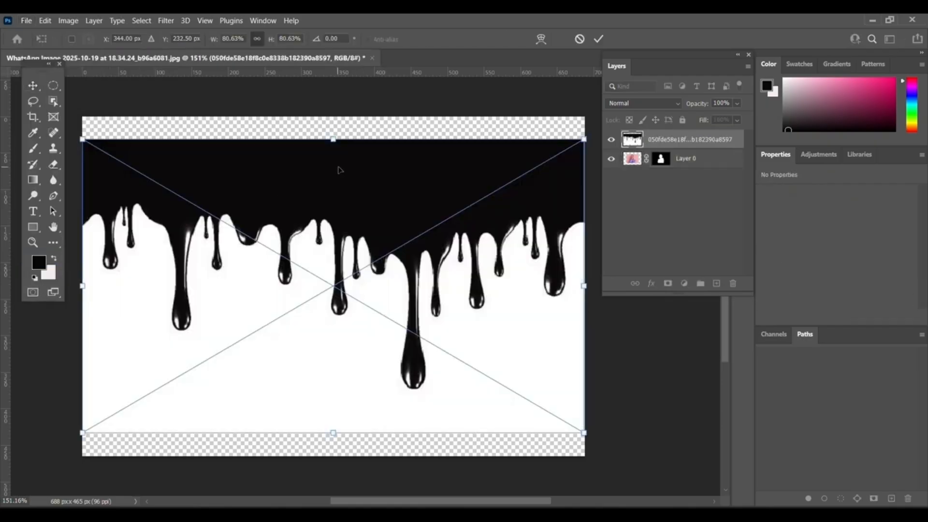
pyautogui.moveTo(333, 140); pyautogui.dragTo(345, 324)
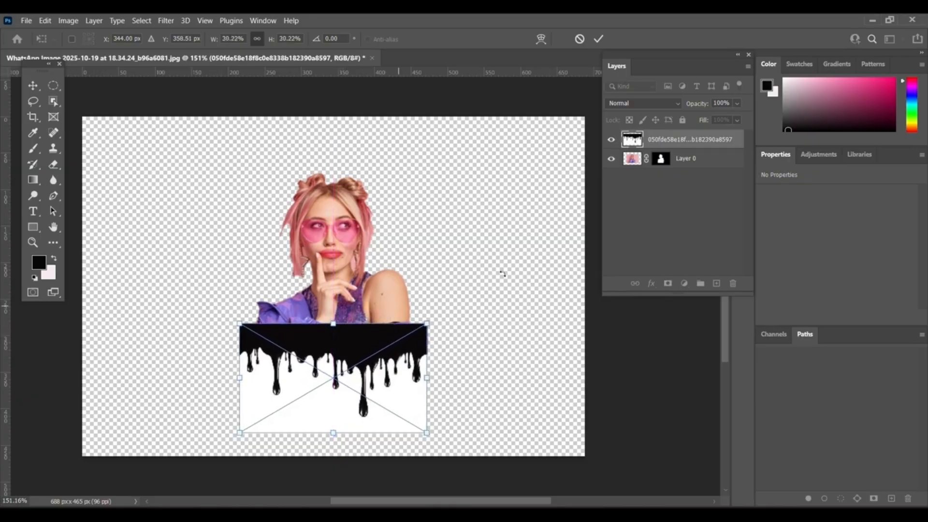
# Lower the drip layer's opacity to 50% to see the woman underneath.
pyautogui.click(738, 103)
pyautogui.click(721, 118)
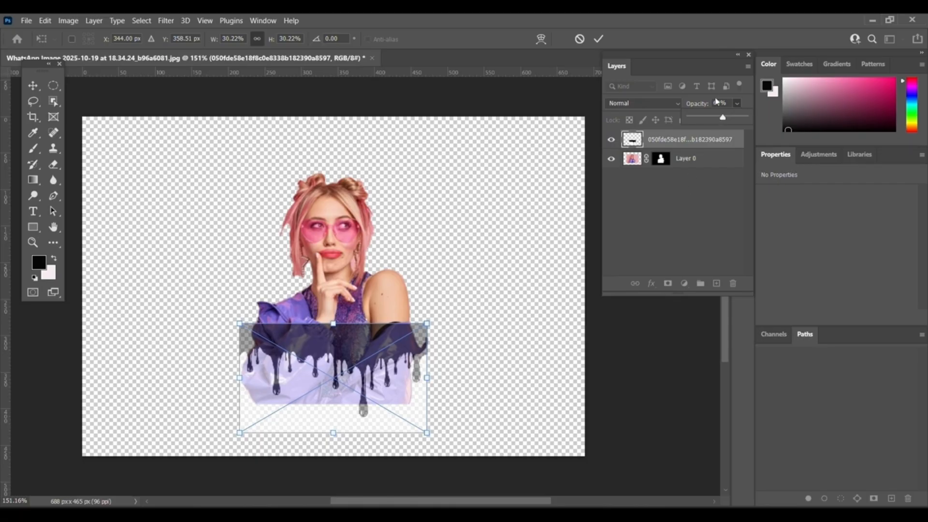
pyautogui.moveTo(721, 117); pyautogui.dragTo(718, 118)
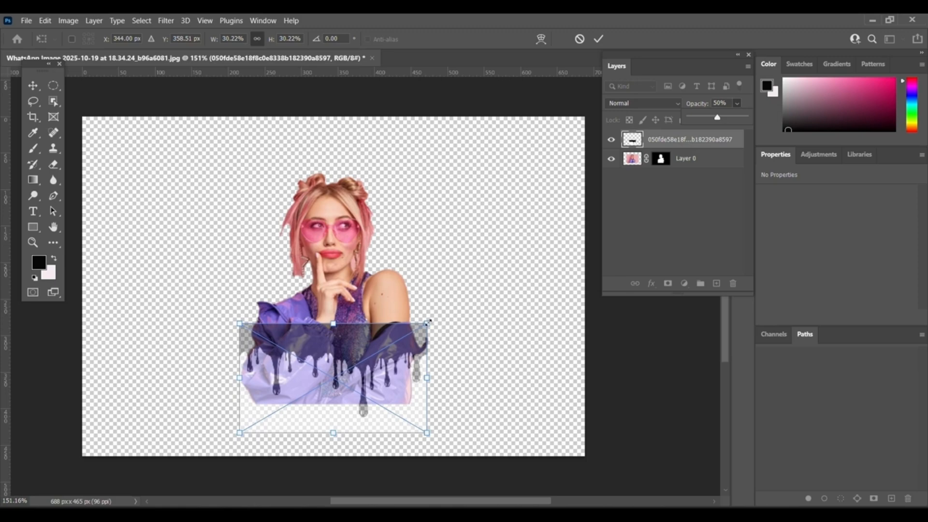
# Resize the drip image to about 230 × 128 px so it fits across her torso.
pyautogui.moveTo(335, 437); pyautogui.dragTo(337, 418)
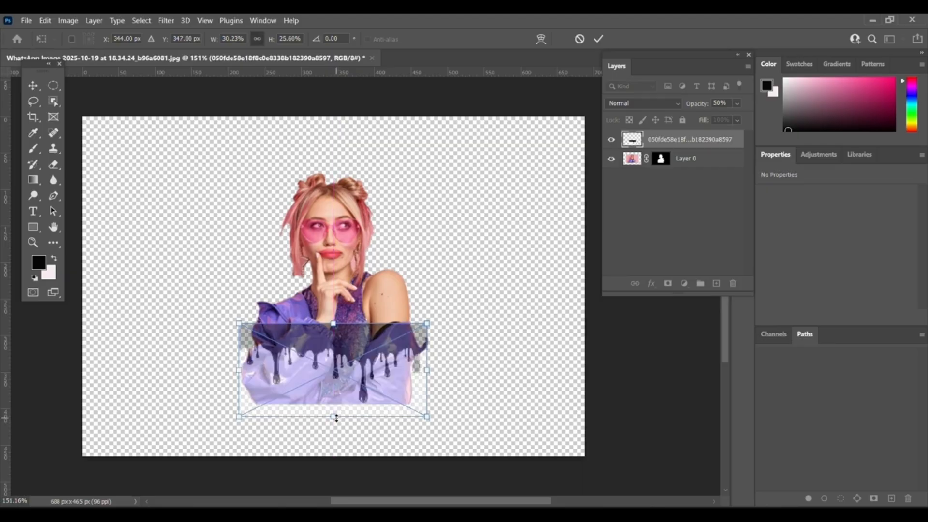
pyautogui.moveTo(239, 371); pyautogui.dragTo(248, 371)
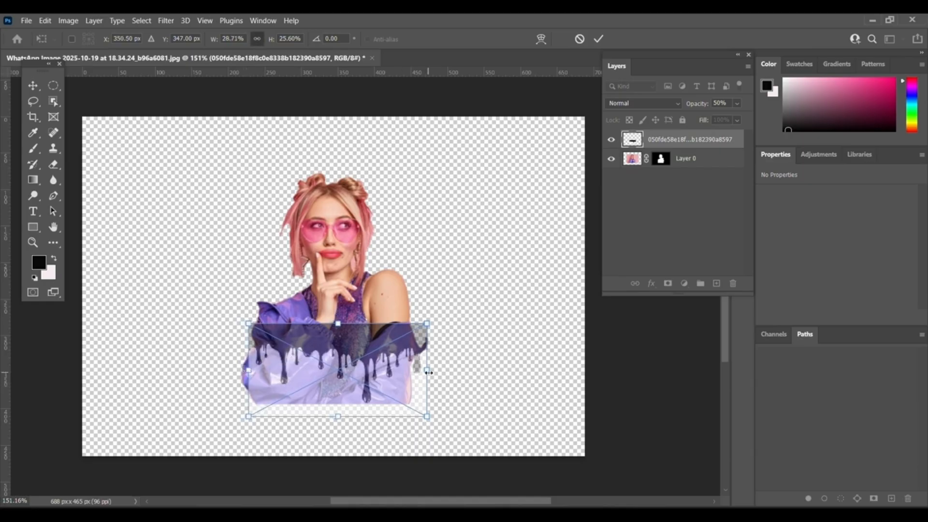
pyautogui.moveTo(428, 372); pyautogui.dragTo(417, 377)
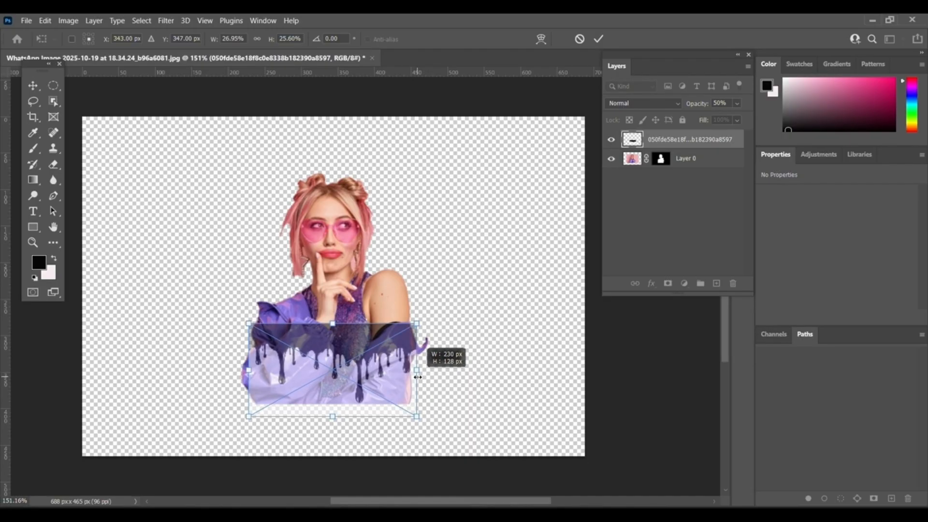
pyautogui.moveTo(418, 377); pyautogui.dragTo(418, 377)
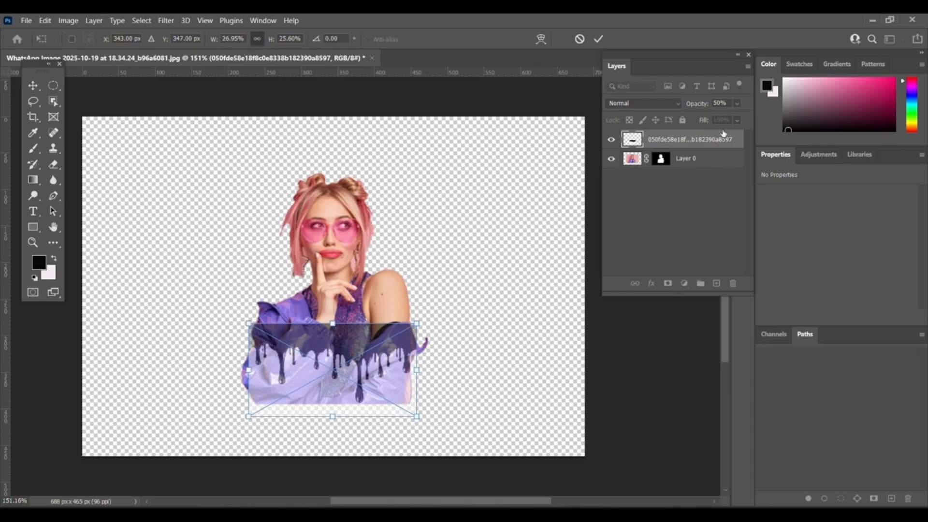
# Restore the drip layer's opacity to 100% and commit the transform.
pyautogui.click(736, 102)
pyautogui.click(748, 115)
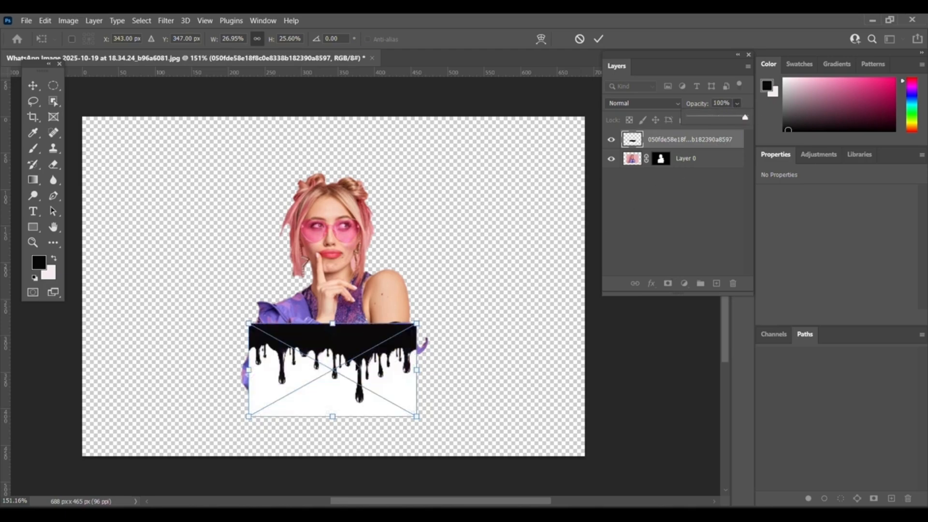
pyautogui.press('Return')
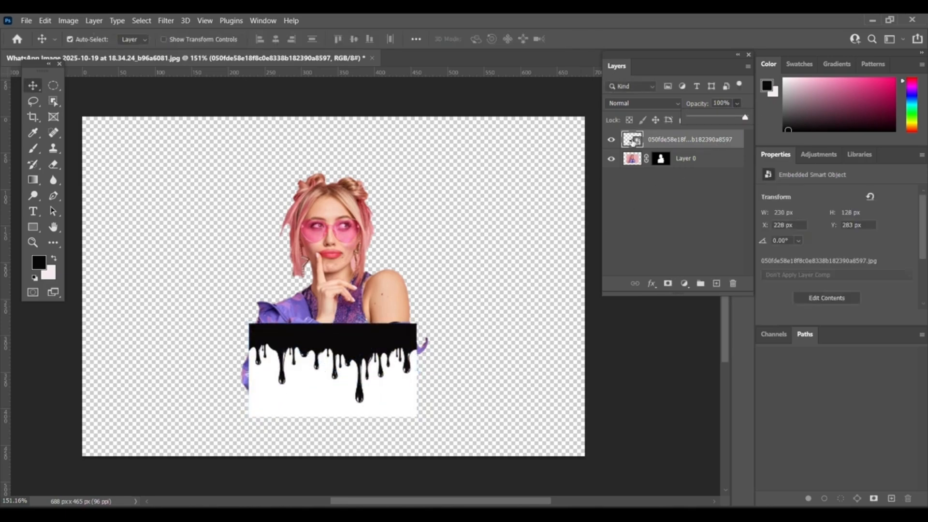
# Create a clipping mask of the drip layer onto the woman's layer and rasterize the drip layer.
pyautogui.rightClick(675, 139)
pyautogui.click(716, 312)
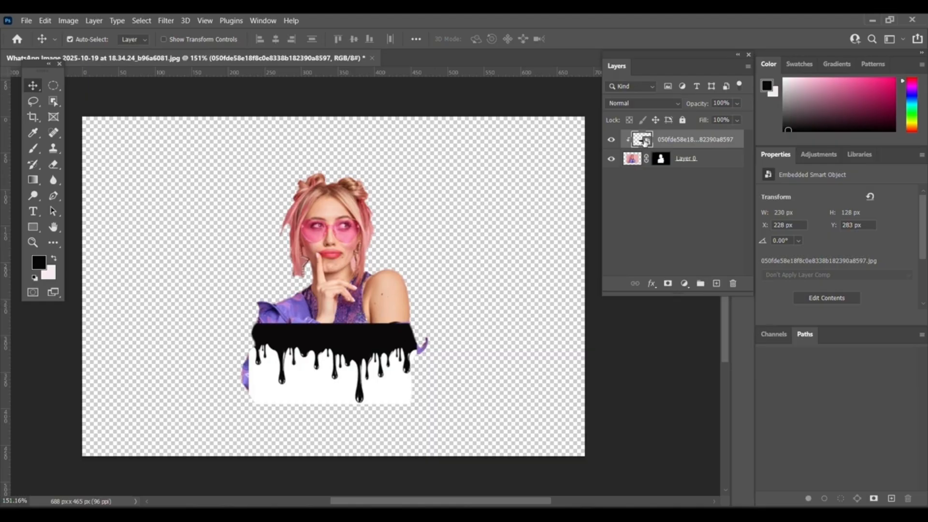
pyautogui.rightClick(679, 139)
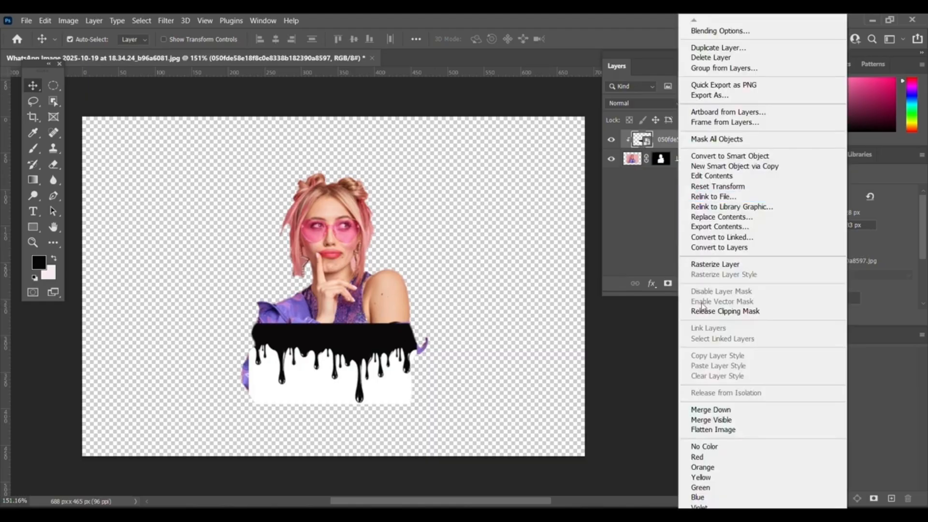
pyautogui.click(715, 264)
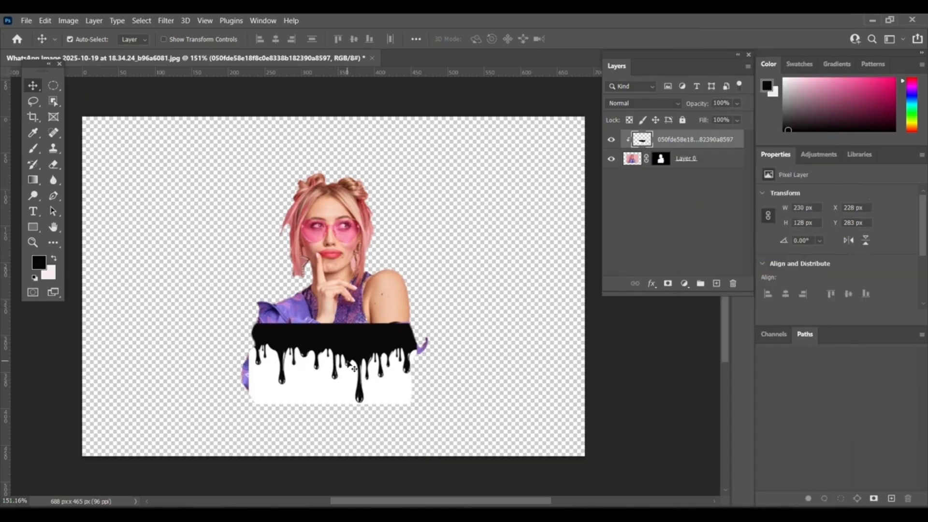
# Nudge the drip layer and delete its white area selected with the Magic Wand, then deselect.
pyautogui.moveTo(355, 368); pyautogui.dragTo(347, 364)
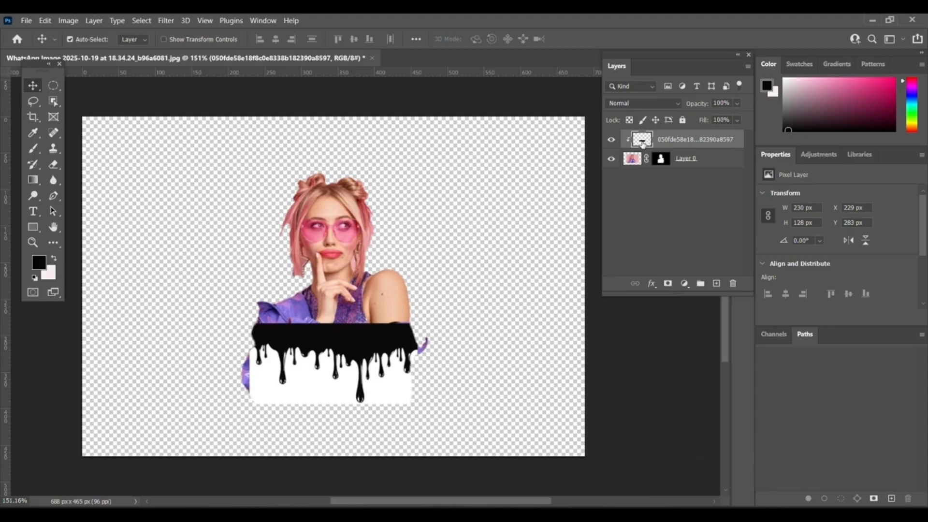
pyautogui.click(55, 102)
pyautogui.click(101, 126)
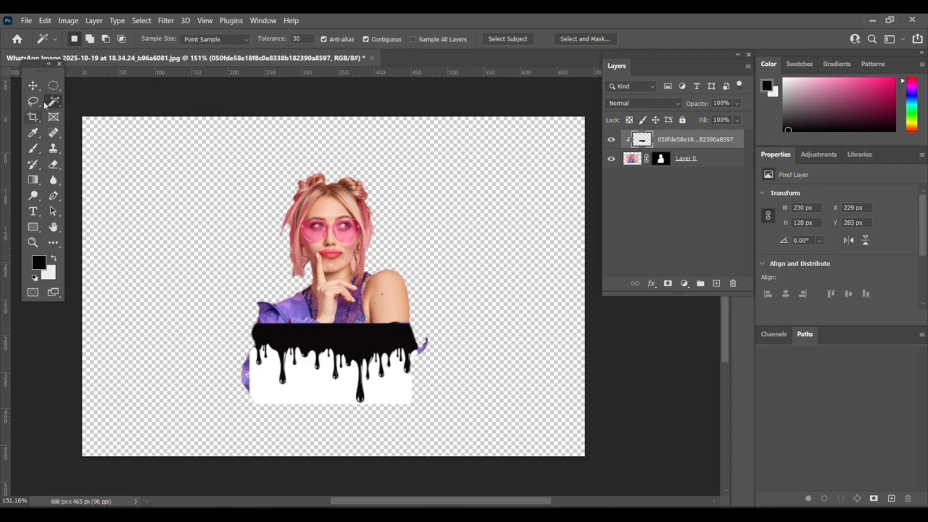
pyautogui.click(319, 388)
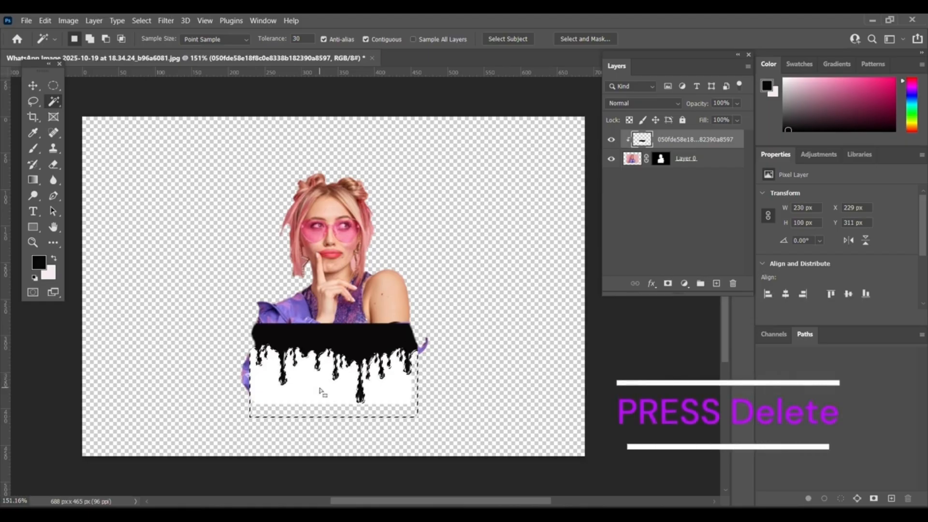
pyautogui.press('Delete')
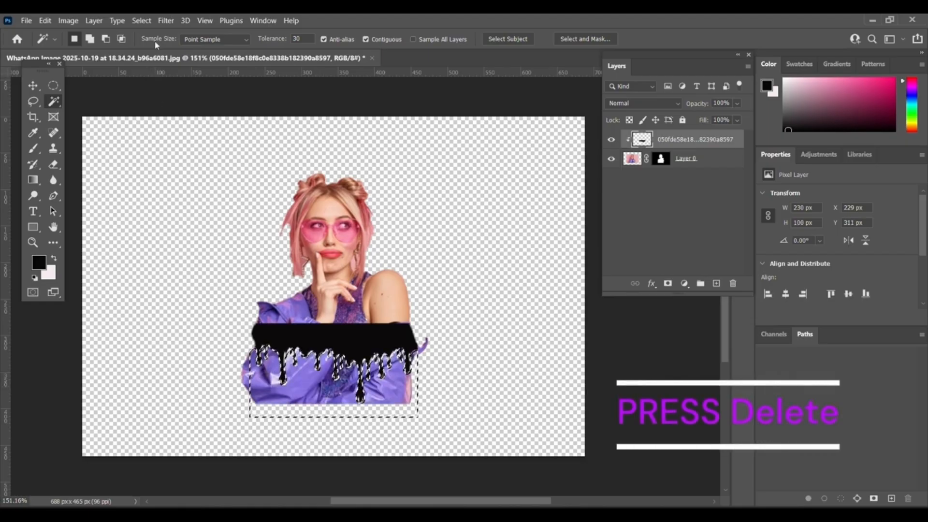
pyautogui.click(150, 23)
pyautogui.click(153, 43)
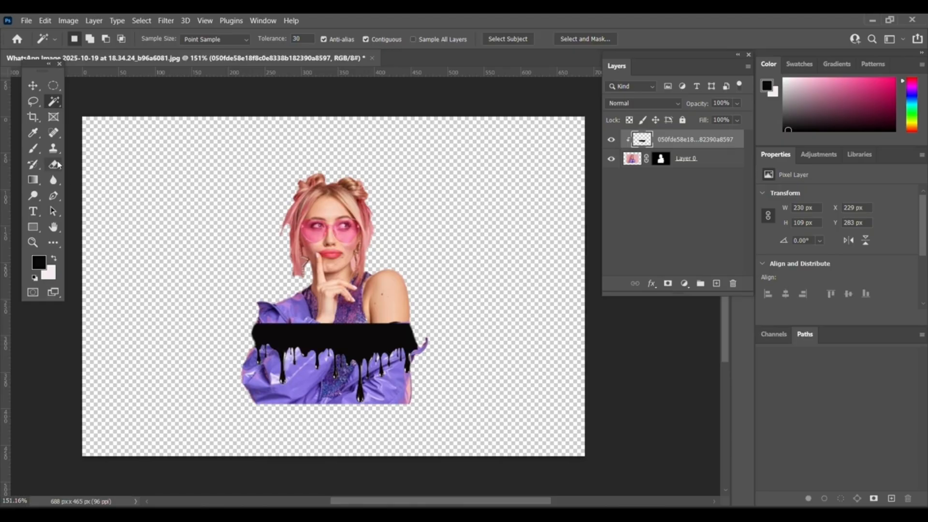
# Load the drip layer's pixels as a selection and invert the selection.
pyautogui.click(33, 85)
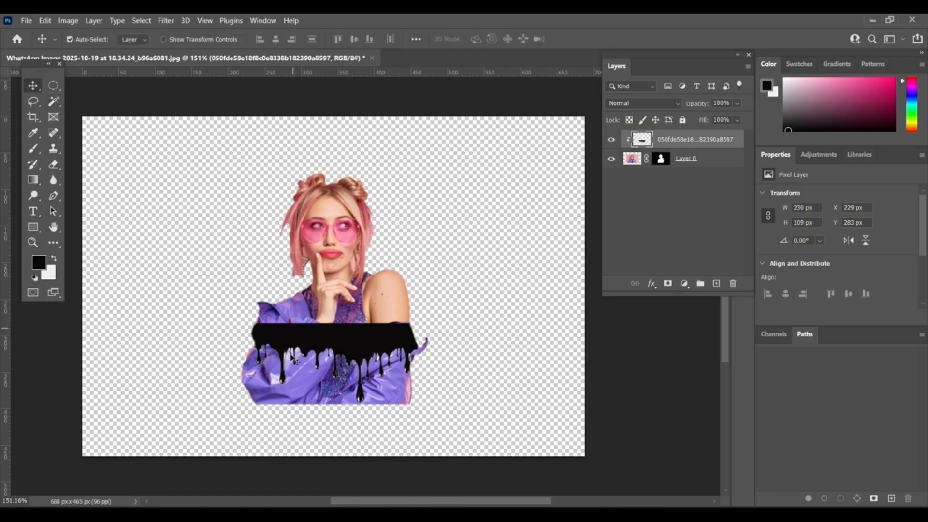
pyautogui.rightClick(645, 146)
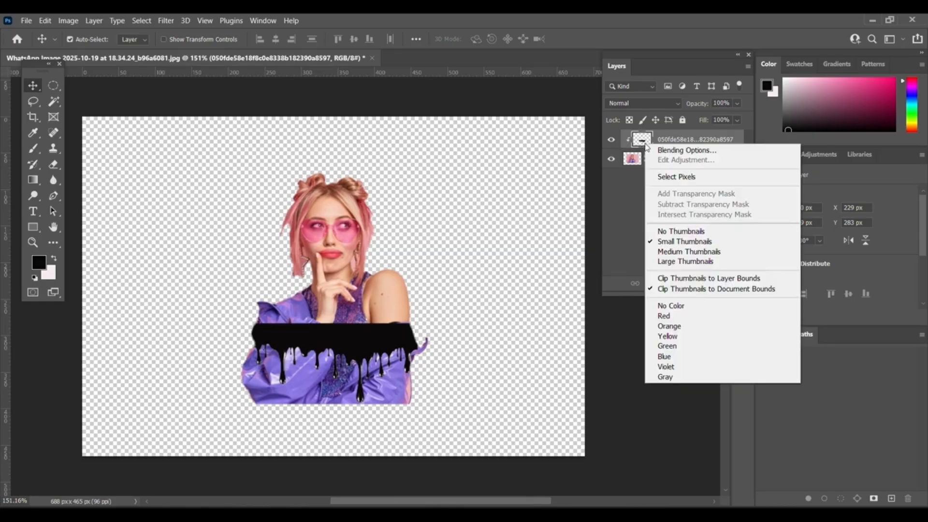
pyautogui.click(676, 177)
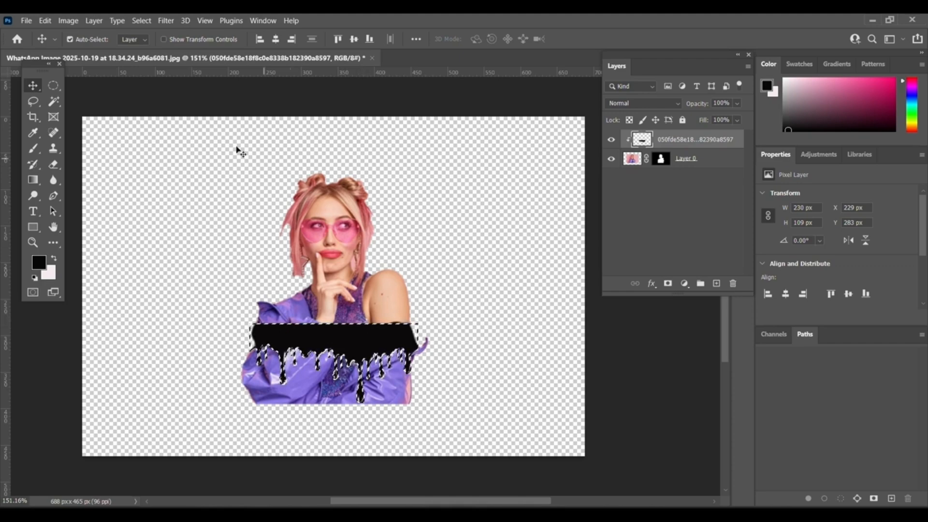
pyautogui.click(141, 21)
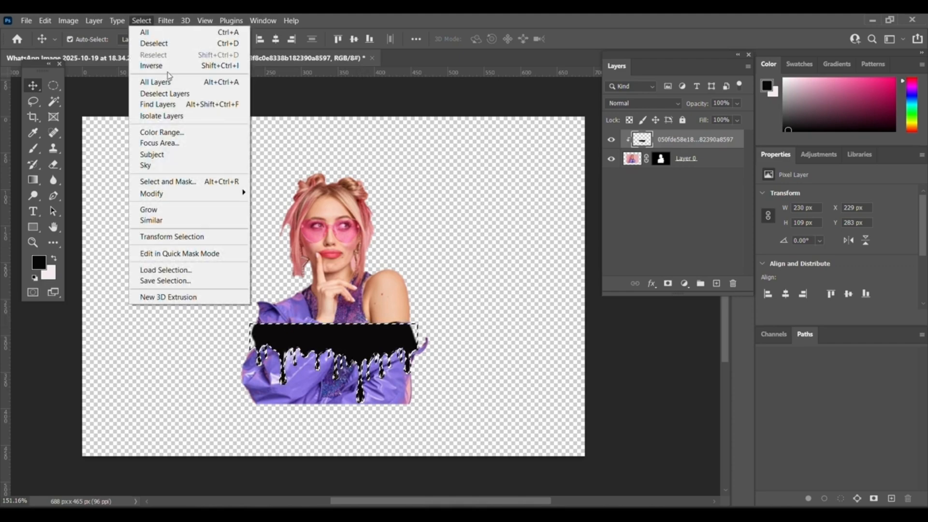
pyautogui.click(170, 66)
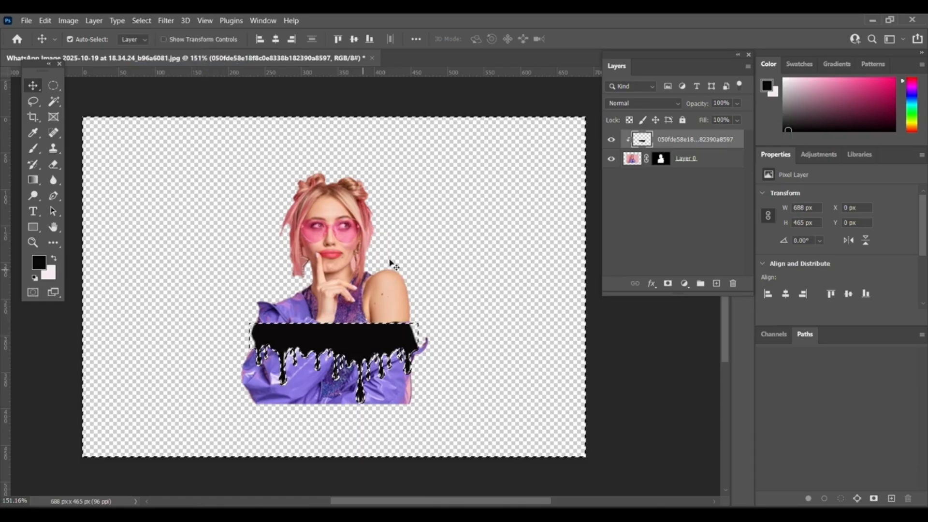
# Hide the drip layer, target the woman's layer mask and set the brush to 45 px with 100% hardness.
pyautogui.click(611, 142)
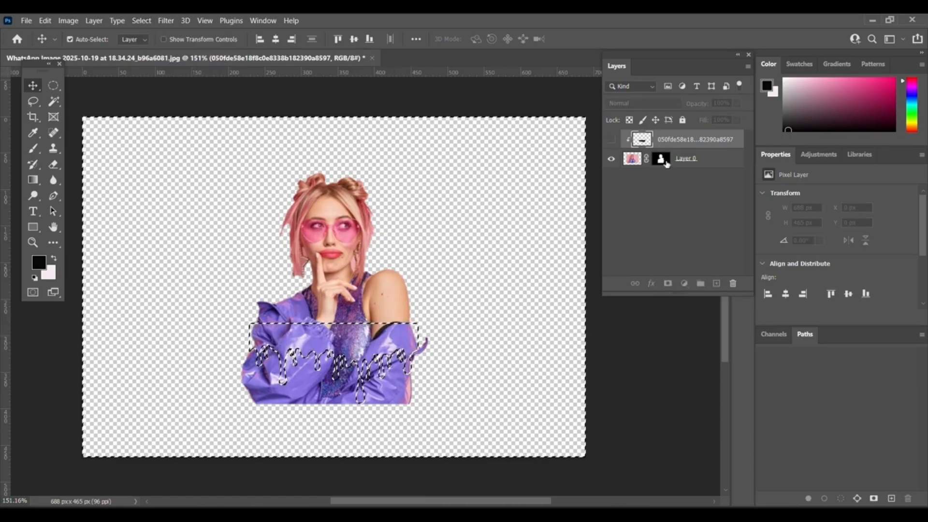
pyautogui.click(665, 164)
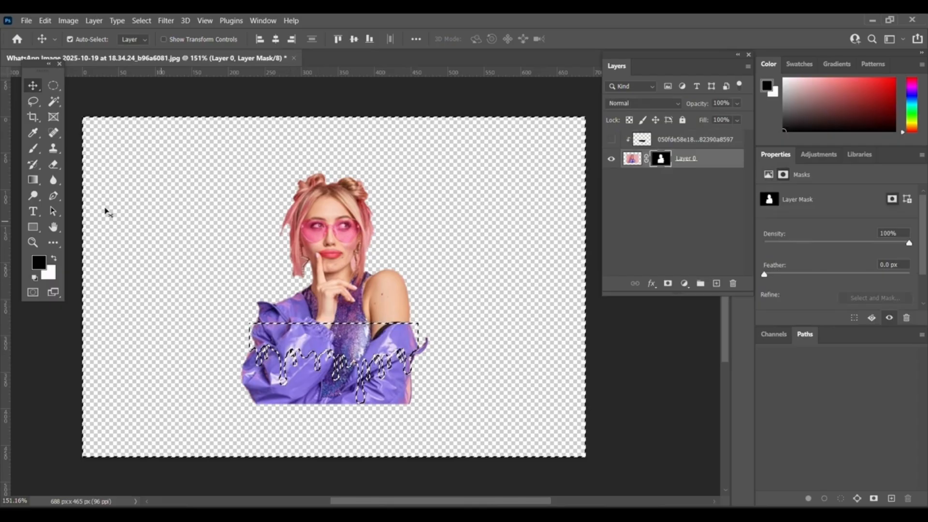
pyautogui.click(33, 148)
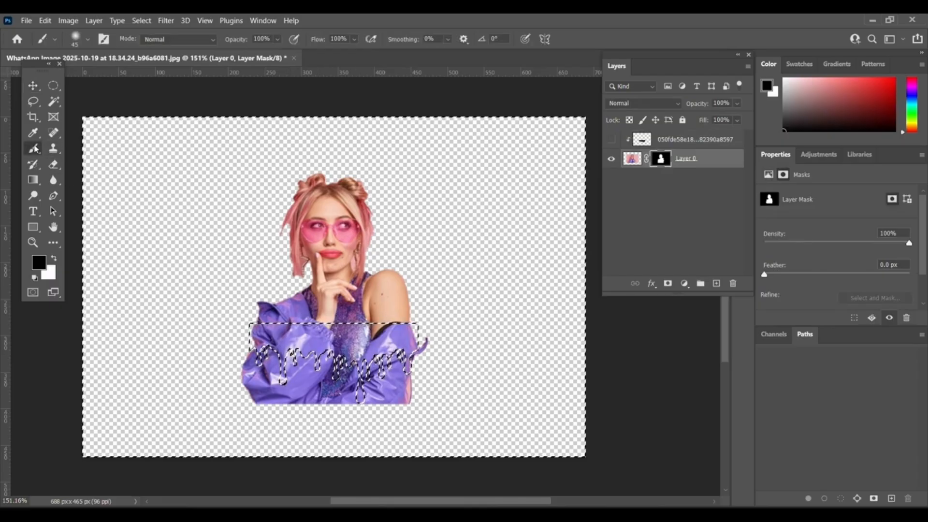
pyautogui.click(87, 40)
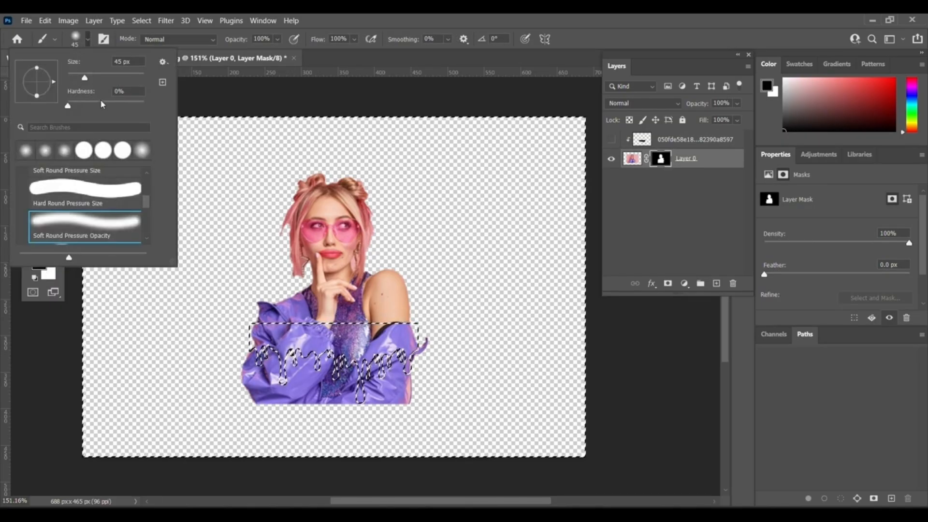
pyautogui.moveTo(67, 106); pyautogui.dragTo(144, 106)
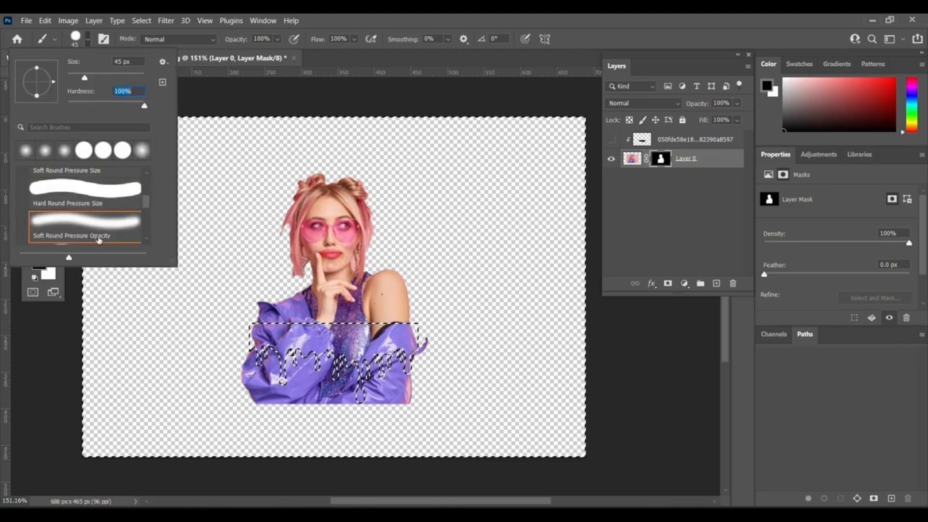
pyautogui.scroll(1, 105, 237)
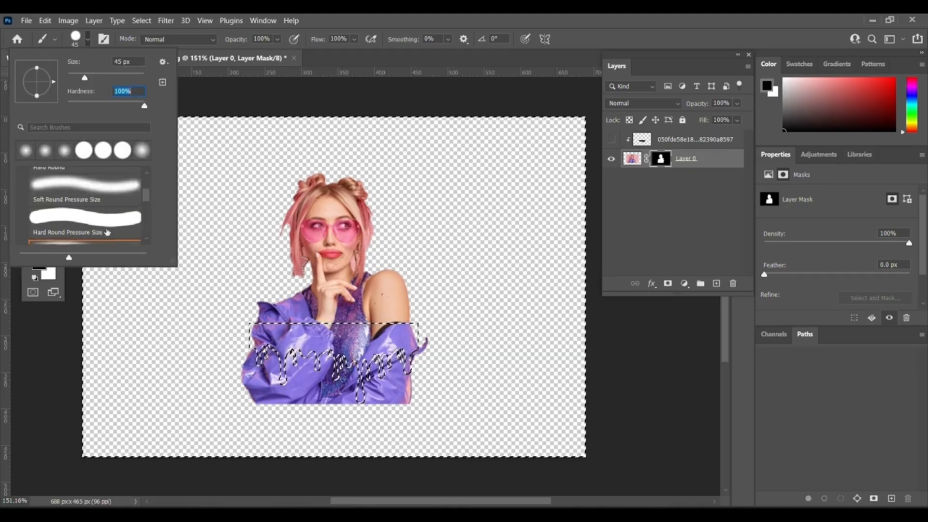
pyautogui.scroll(1, 107, 232)
pyautogui.scroll(-2, 107, 232)
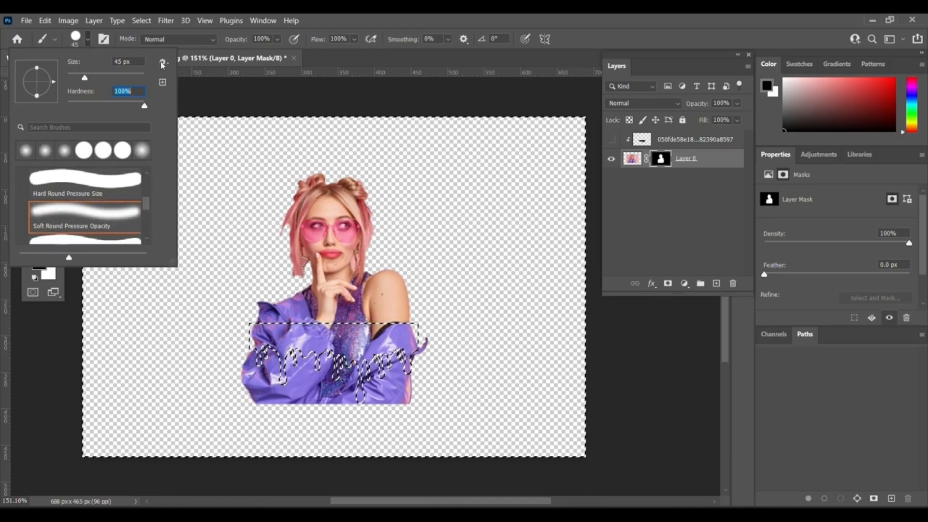
pyautogui.click(88, 40)
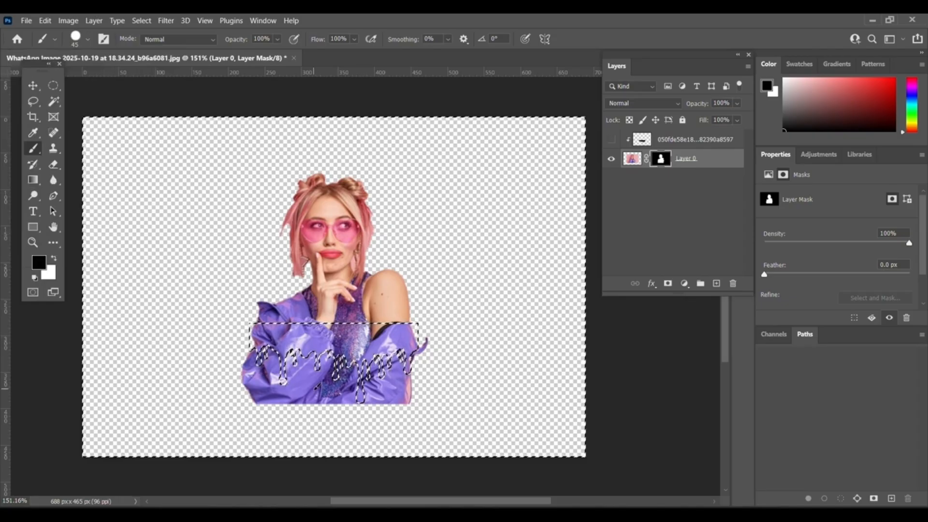
# Paint black on the mask across her torso inside the selection to cut out the drip shape, then deselect.
pyautogui.click(313, 387)
pyautogui.moveTo(313, 387)
pyautogui.mouseDown()
pyautogui.moveTo(256, 377)
pyautogui.moveTo(271, 360)
pyautogui.moveTo(406, 358)
pyautogui.moveTo(431, 335)
pyautogui.moveTo(310, 412)
pyautogui.moveTo(356, 392)
pyautogui.moveTo(312, 407)
pyautogui.moveTo(281, 400)
pyautogui.moveTo(399, 379)
pyautogui.mouseUp()
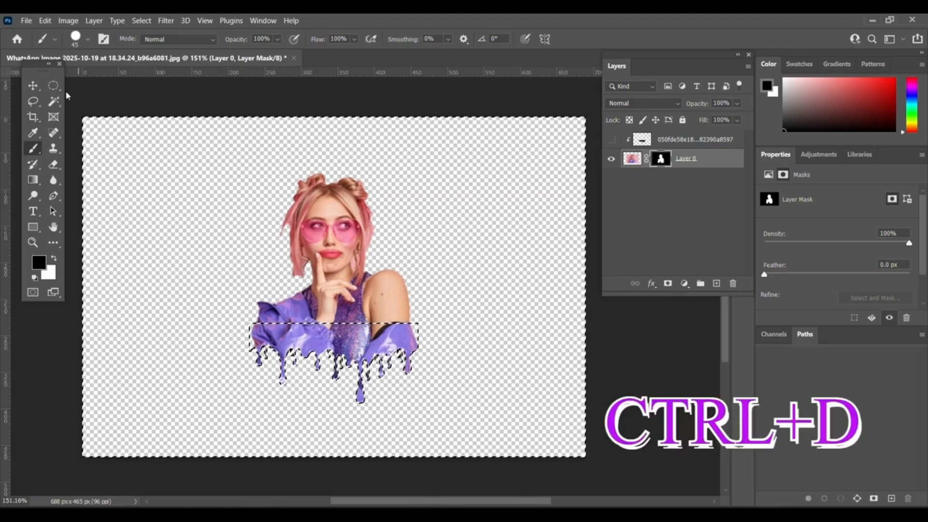
pyautogui.hotkey('ctrl', 'd')
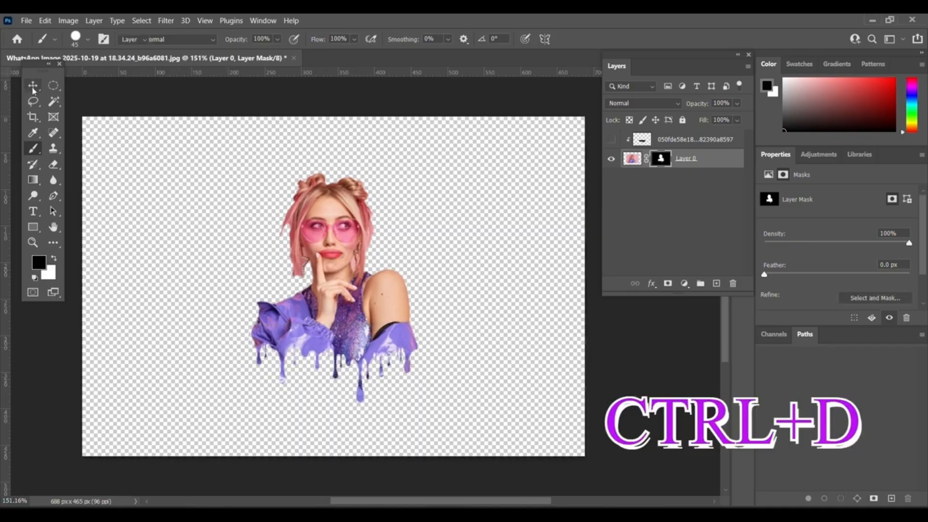
pyautogui.press('v')
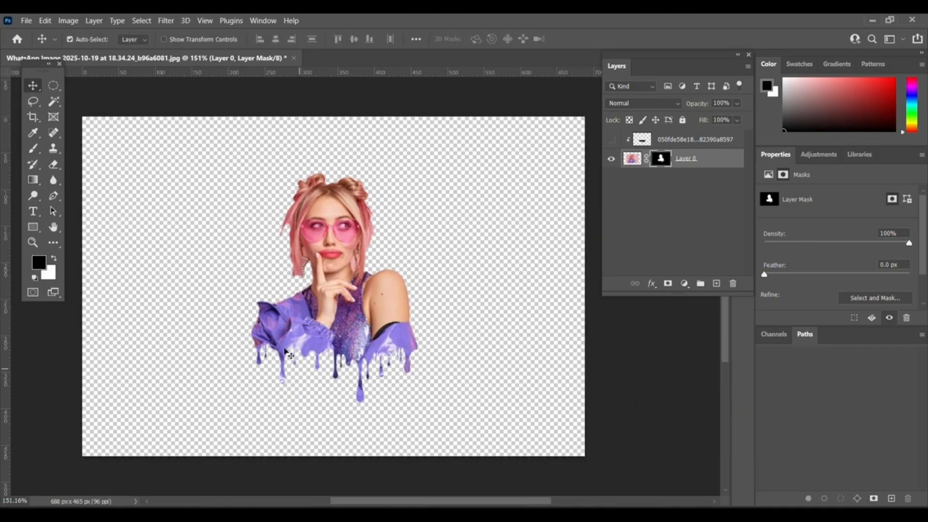
# Add a new empty layer and move it beneath the woman's layer.
pyautogui.click(716, 284)
pyautogui.moveTo(645, 159); pyautogui.dragTo(640, 198)
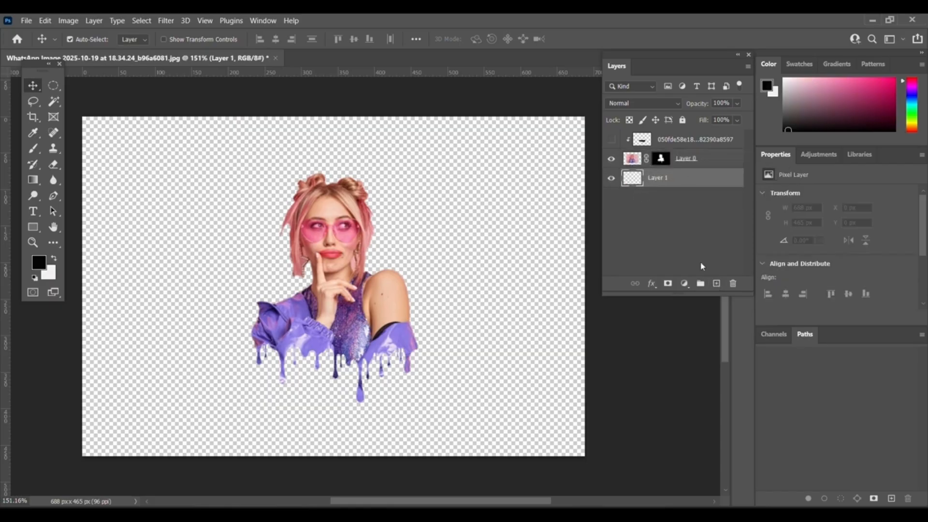
# Add a Gradient Fill layer and choose the Black, White preset from the Basics gradients.
pyautogui.click(685, 284)
pyautogui.click(699, 307)
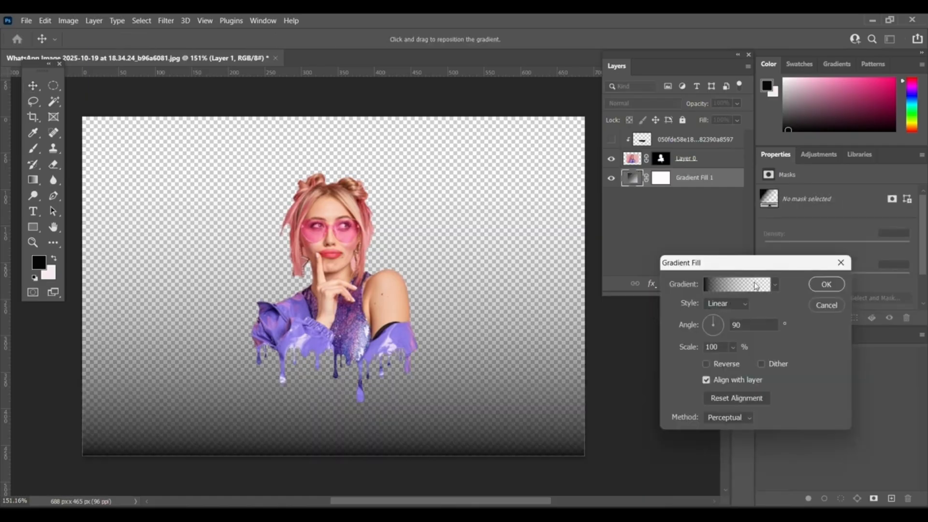
pyautogui.click(719, 287)
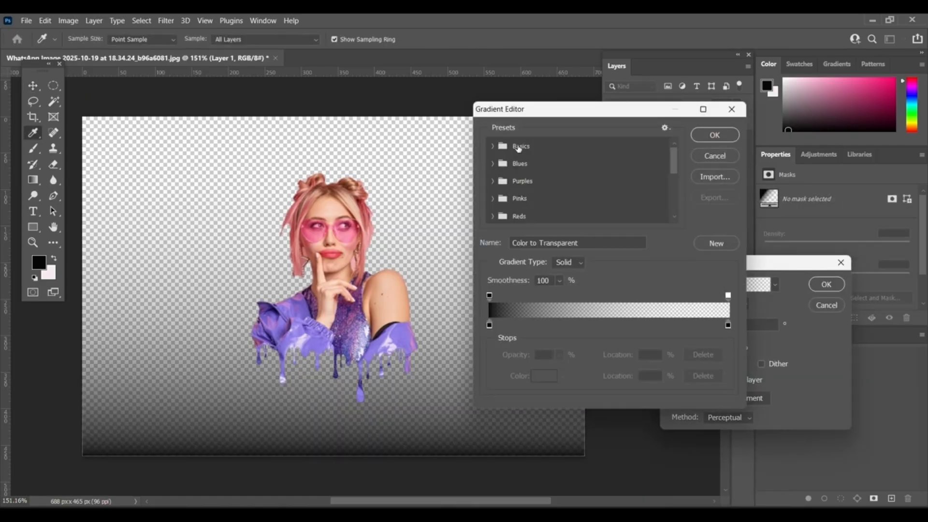
pyautogui.click(494, 146)
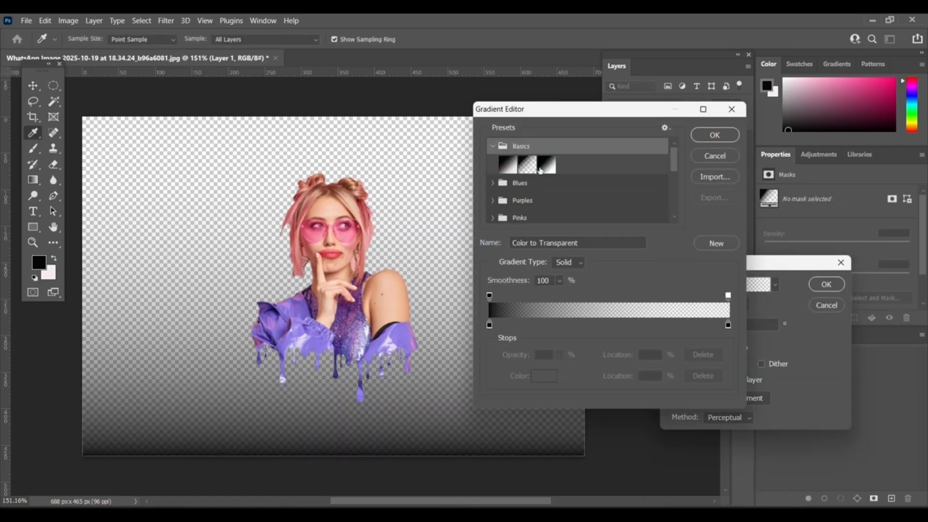
pyautogui.click(547, 165)
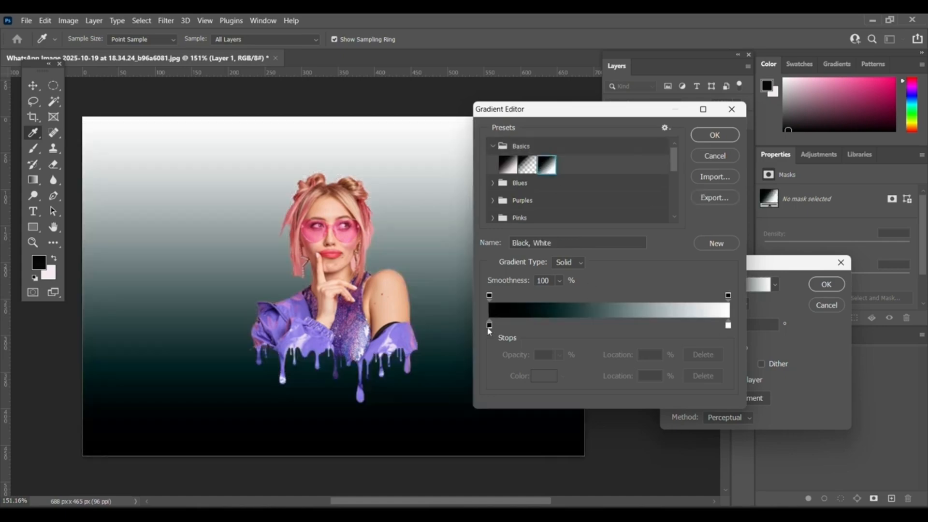
# Open the black stop's colour picker and try purple and pink colours, sampling several from the woman's image.
pyautogui.click(490, 327)
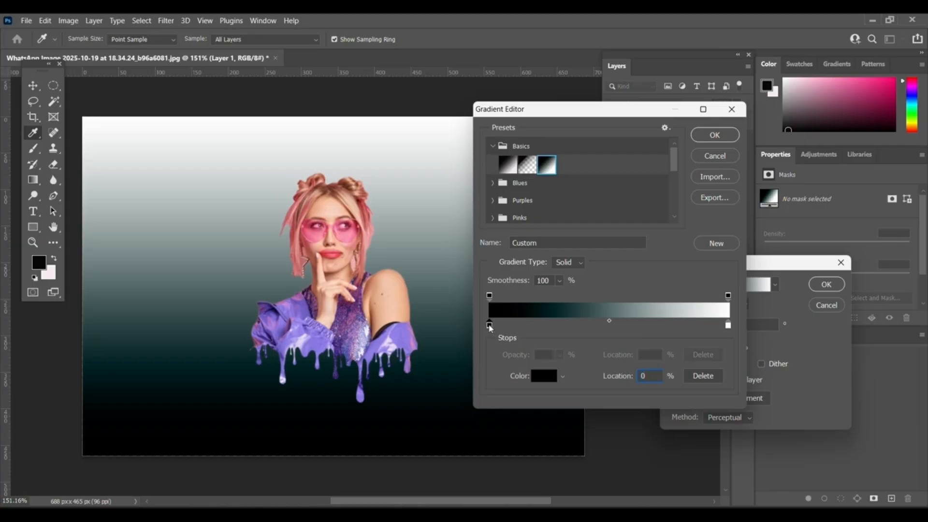
pyautogui.doubleClick(490, 326)
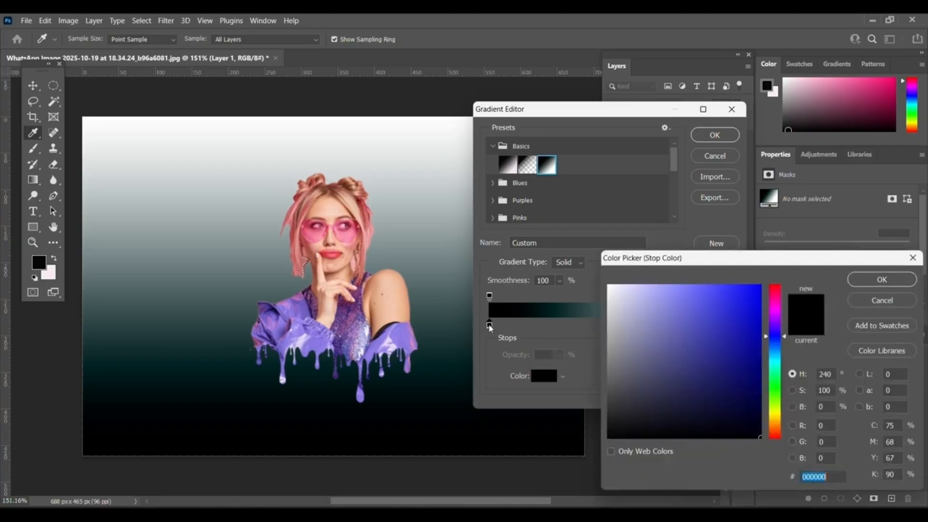
pyautogui.click(777, 318)
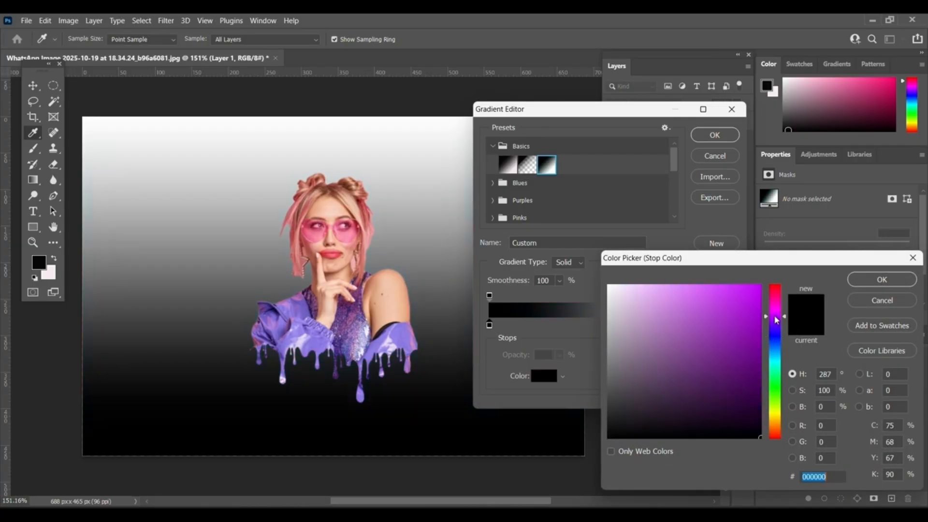
pyautogui.moveTo(776, 319); pyautogui.dragTo(777, 315)
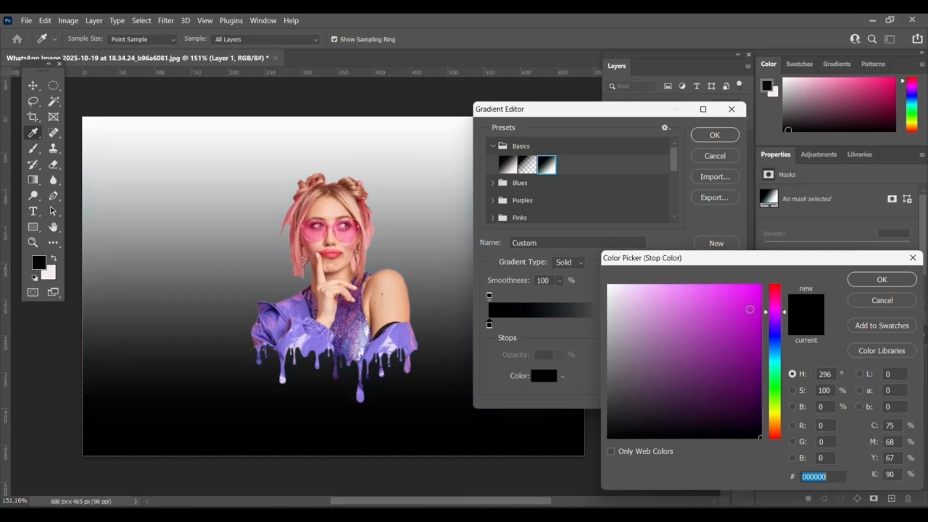
pyautogui.click(727, 310)
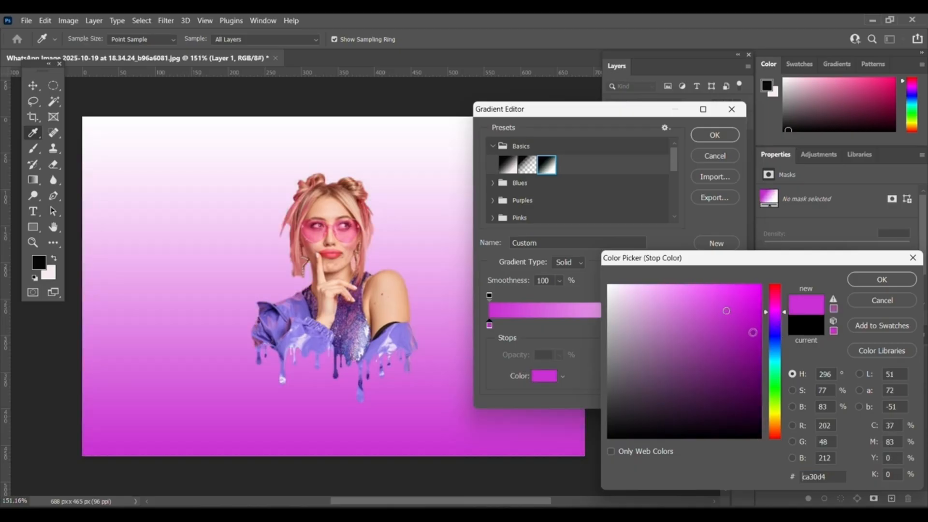
pyautogui.click(753, 334)
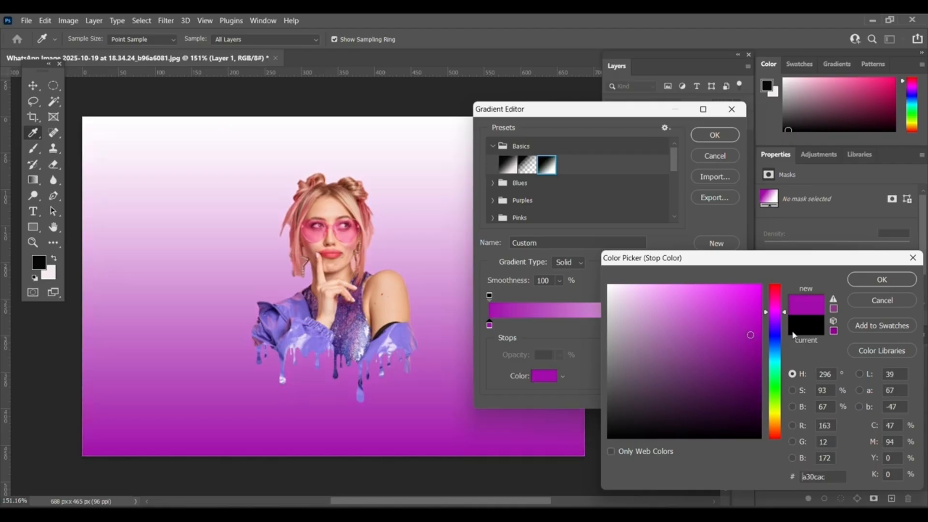
pyautogui.click(406, 340)
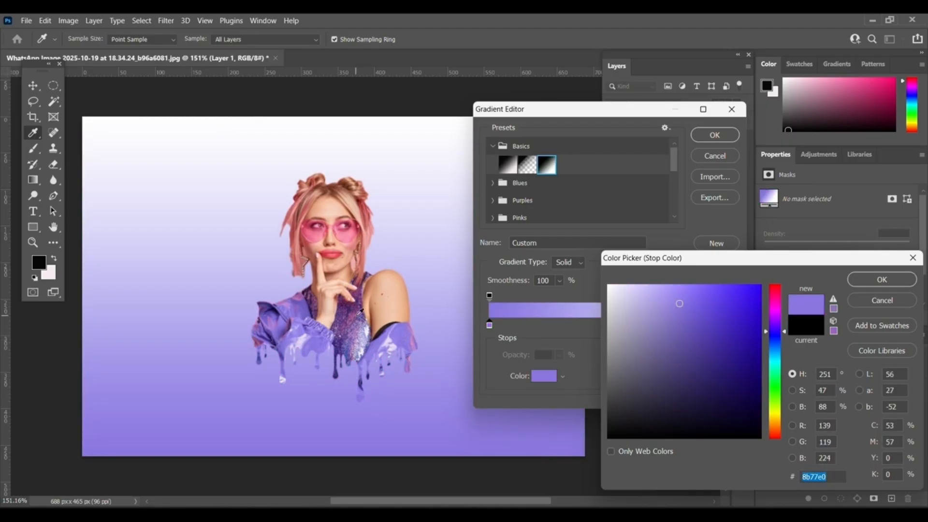
pyautogui.click(358, 312)
pyautogui.click(358, 312)
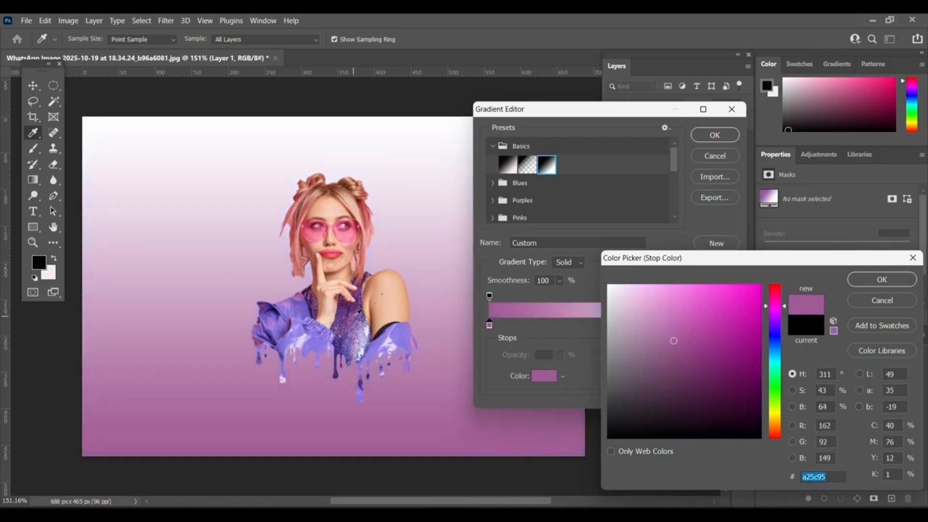
pyautogui.click(355, 308)
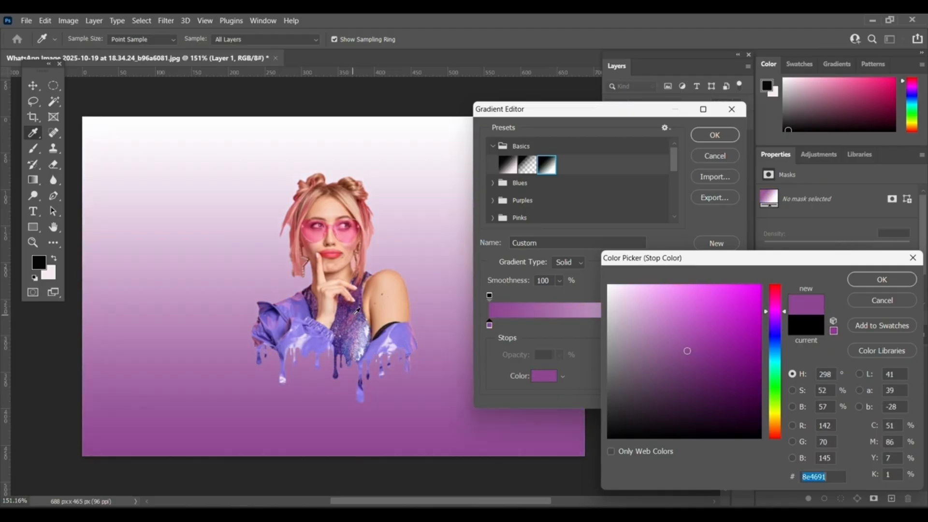
pyautogui.click(353, 229)
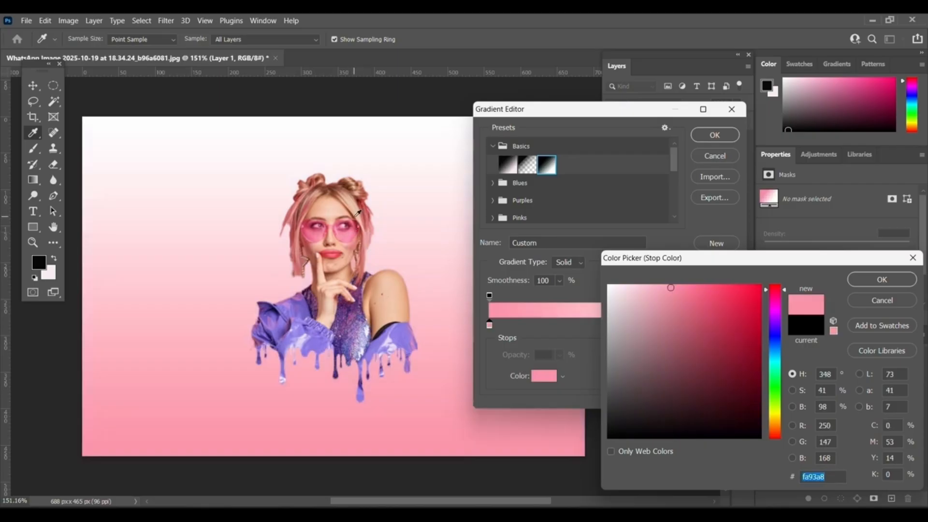
pyautogui.click(356, 202)
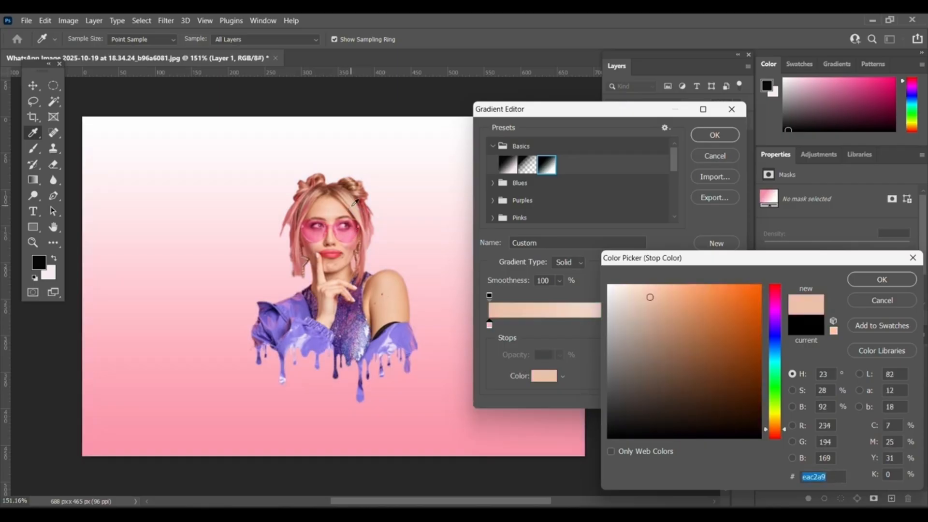
pyautogui.click(333, 253)
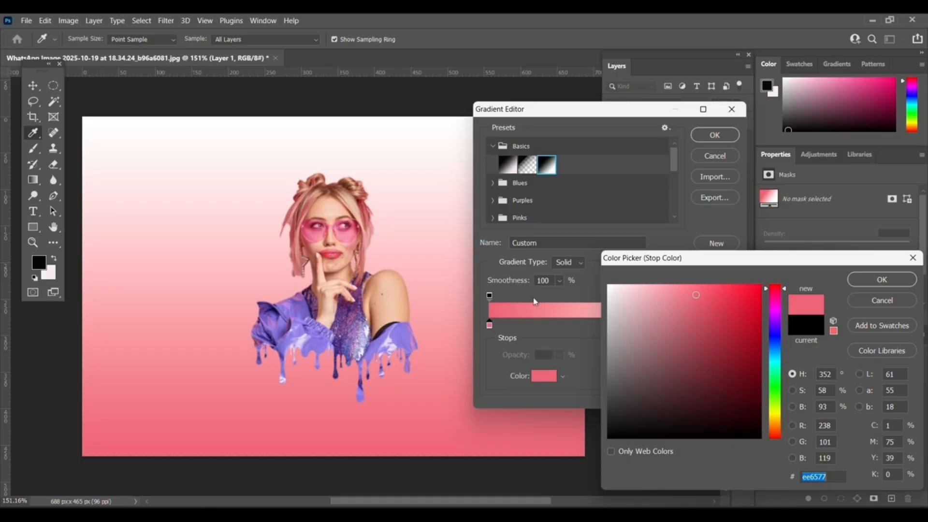
# Set the stop colour to magenta #c404a2 and apply the edited gradient.
pyautogui.click(777, 309)
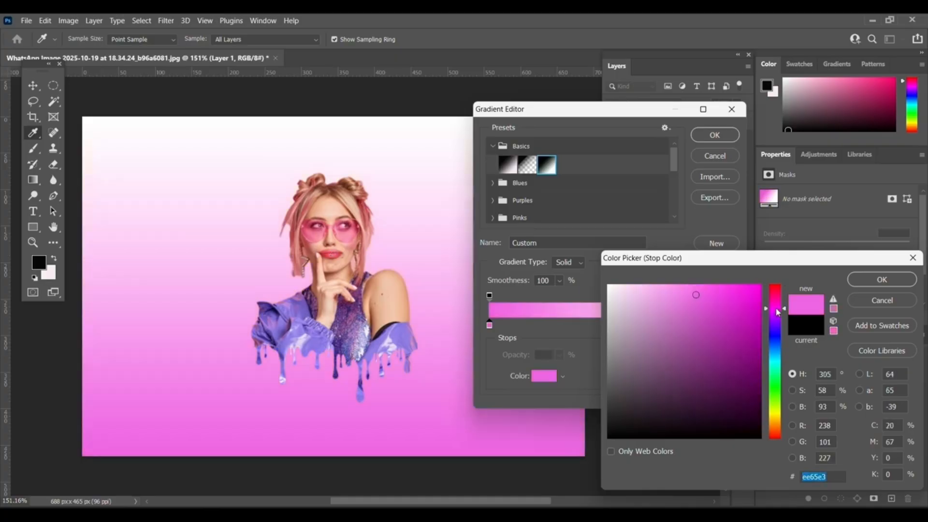
pyautogui.click(777, 307)
pyautogui.click(745, 309)
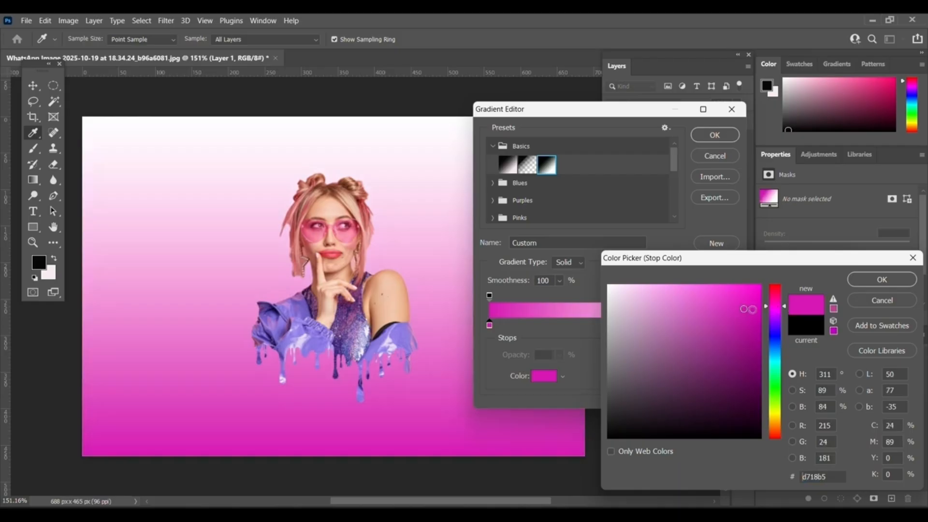
pyautogui.click(753, 309)
pyautogui.click(752, 296)
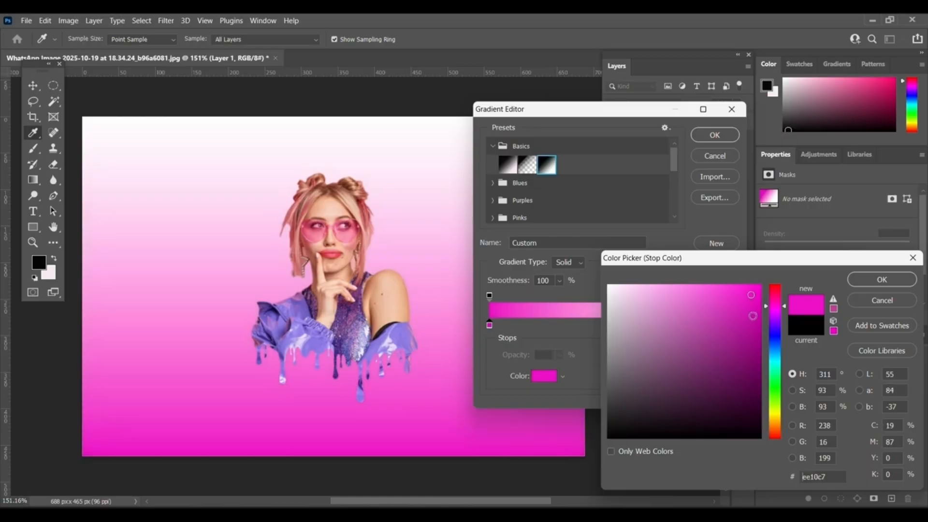
pyautogui.click(753, 316)
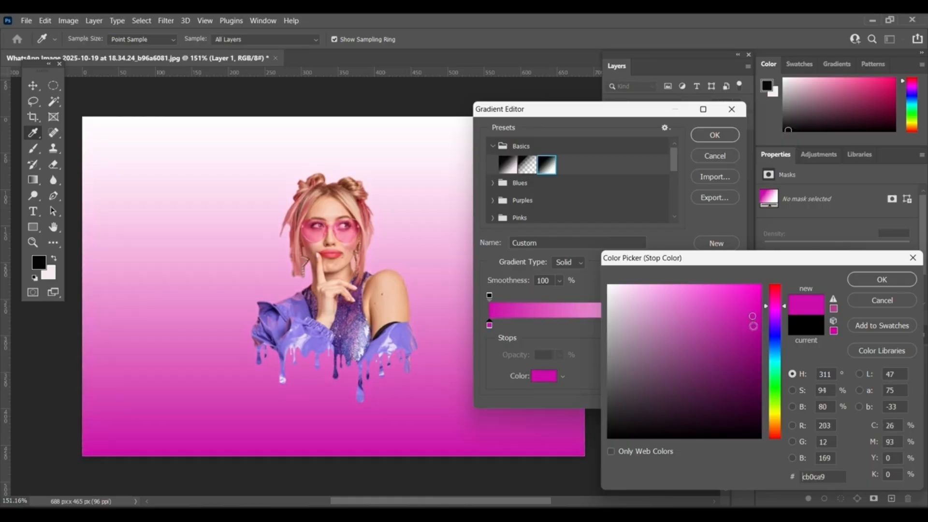
pyautogui.moveTo(754, 327)
pyautogui.mouseDown()
pyautogui.moveTo(730, 315)
pyautogui.moveTo(760, 320)
pyautogui.mouseUp()
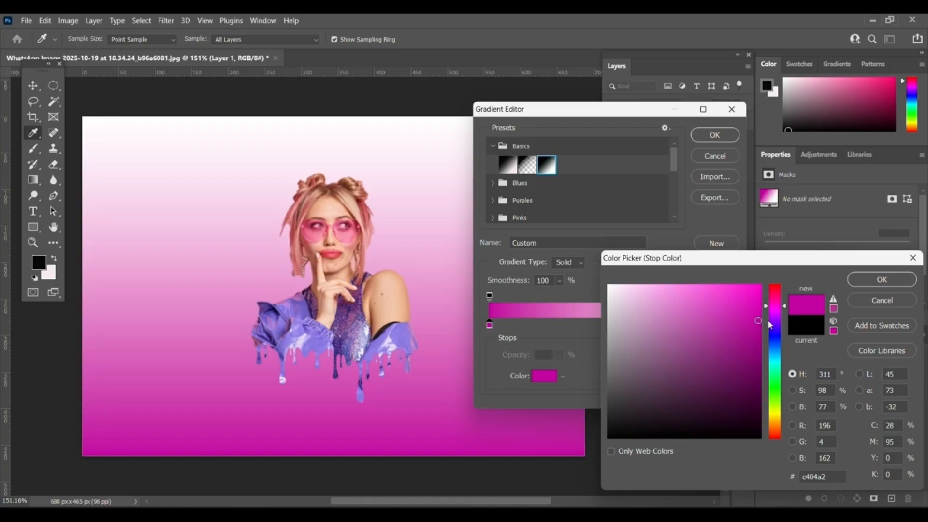
pyautogui.click(864, 285)
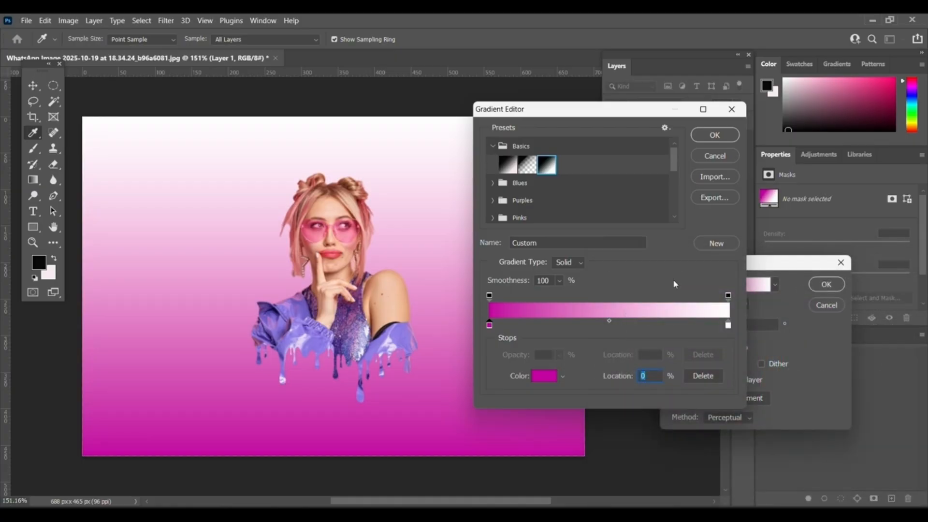
pyautogui.click(711, 135)
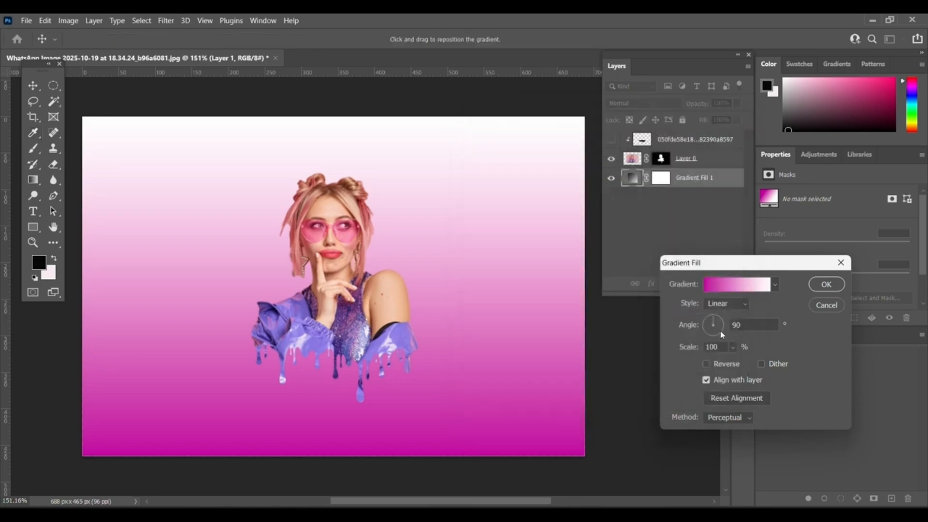
# Set the gradient fill to Radial style, reversed, with 133% scale, and confirm it.
pyautogui.click(739, 305)
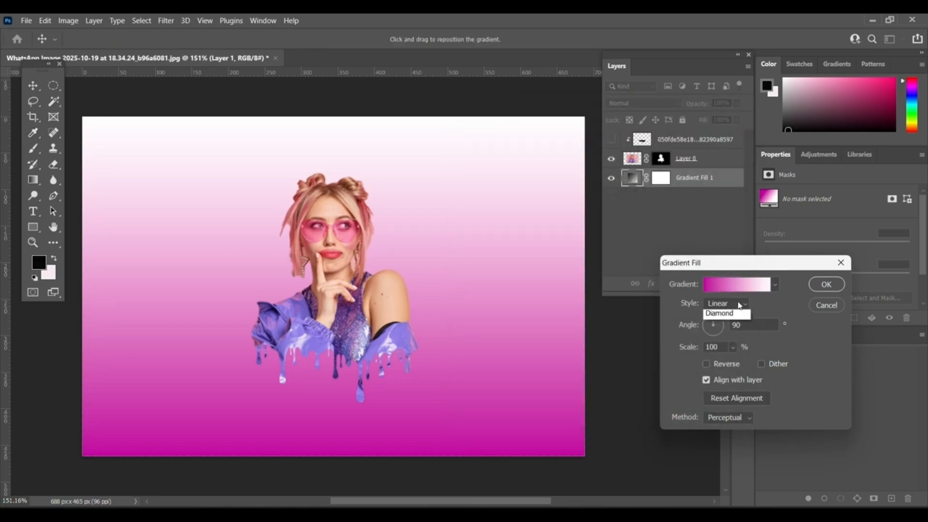
pyautogui.click(719, 314)
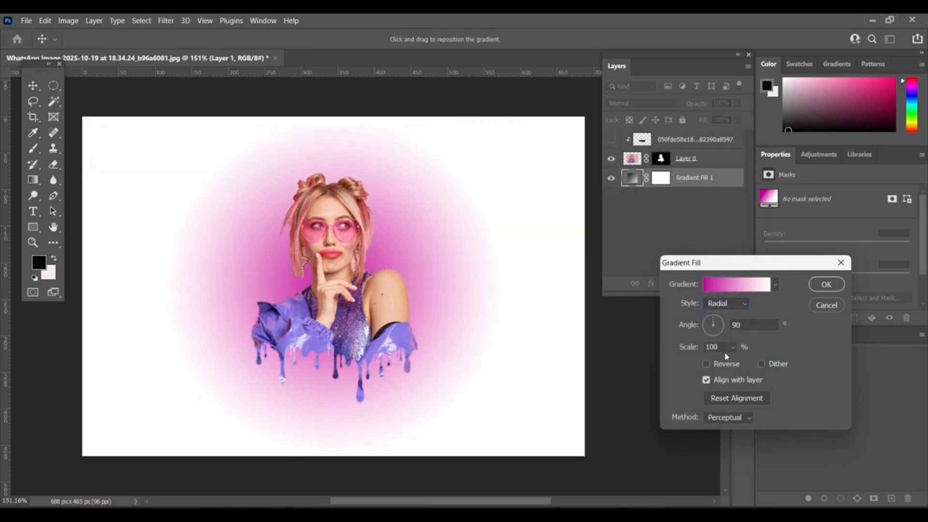
pyautogui.click(724, 364)
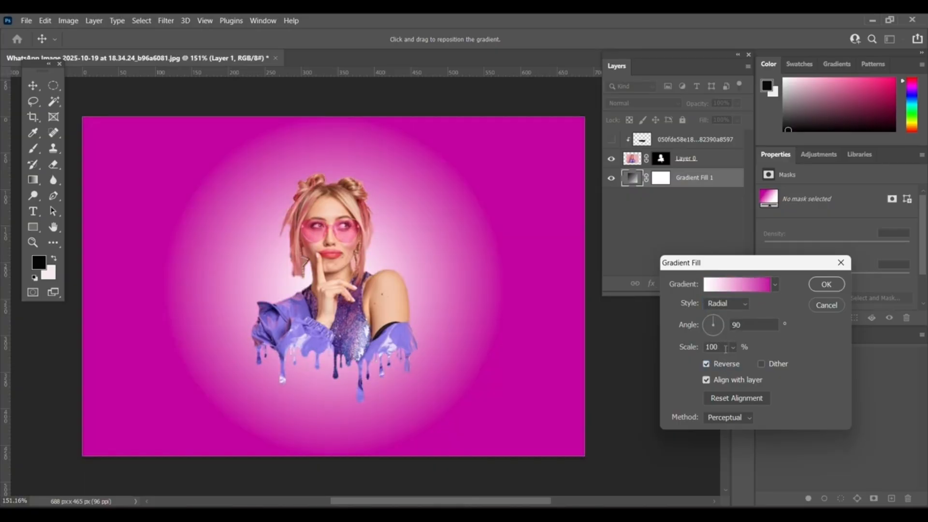
pyautogui.click(735, 348)
pyautogui.moveTo(735, 362); pyautogui.dragTo(738, 363)
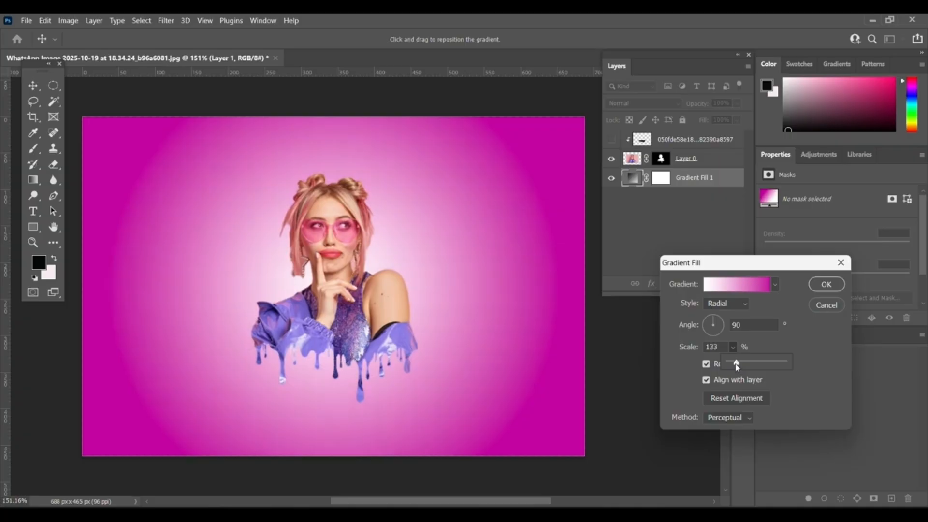
pyautogui.click(810, 324)
pyautogui.click(836, 284)
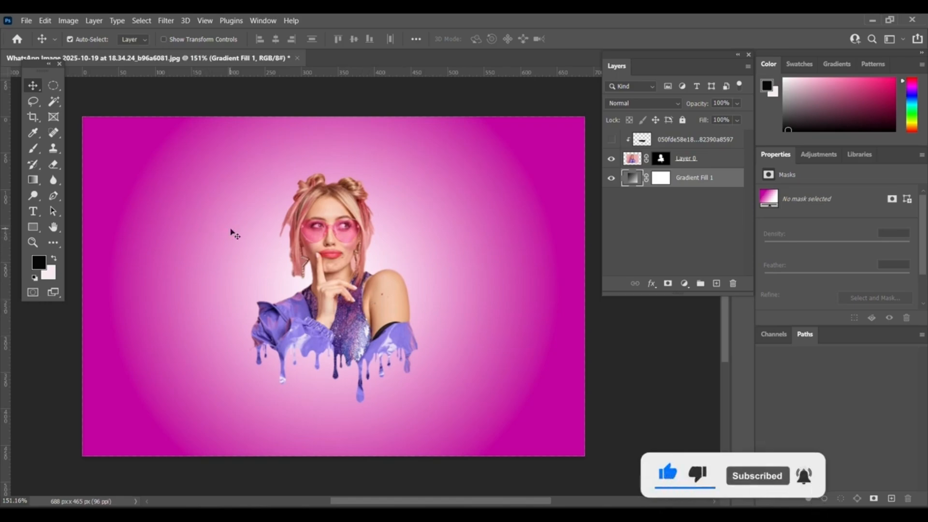
pyautogui.hotkey('ctrl', '+')
pyautogui.scroll(1, 341, 269)
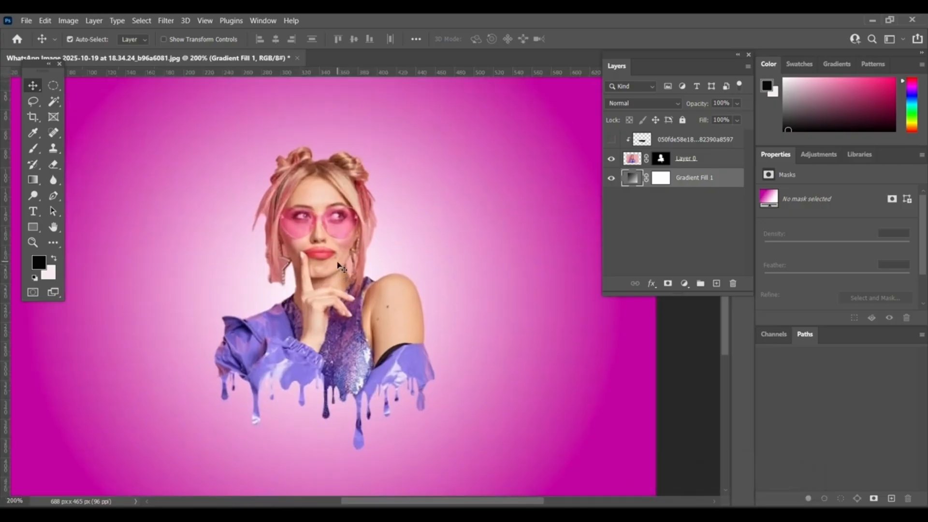
pyautogui.scroll(-4, 462, 175)
pyautogui.scroll(3, 360, 307)
pyautogui.scroll(3, 350, 290)
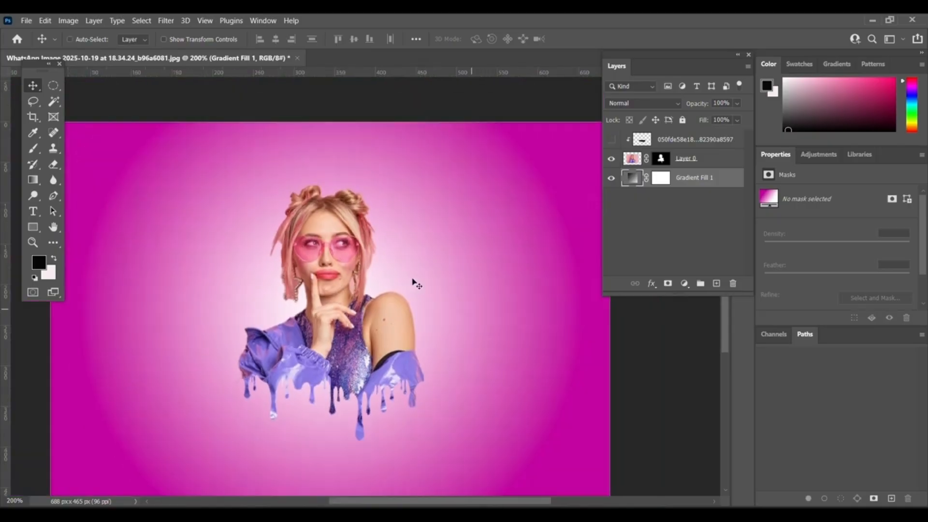
# Reopen the gradient fill and change the magenta stop to #c404b9 after trying cyan and red hues, confirming all dialogs.
pyautogui.hotkey('ctrl', '1')
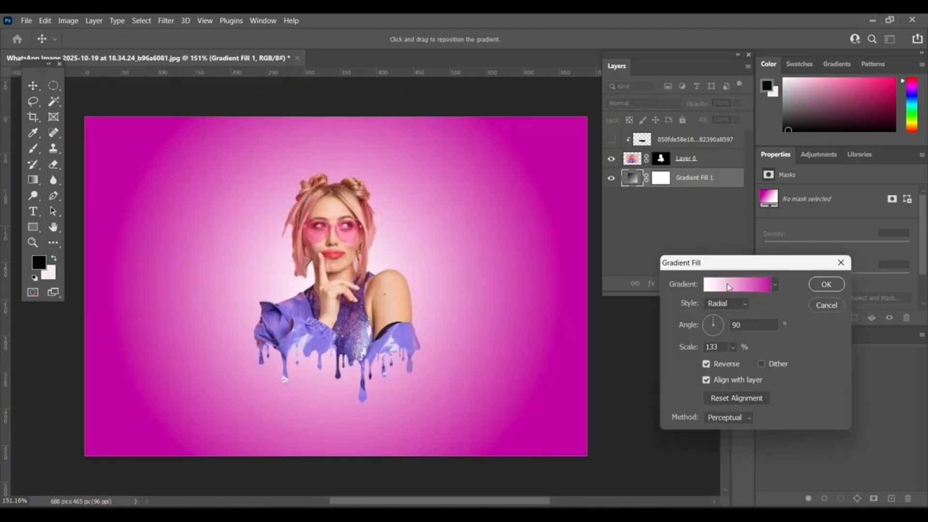
pyautogui.click(727, 284)
pyautogui.click(490, 326)
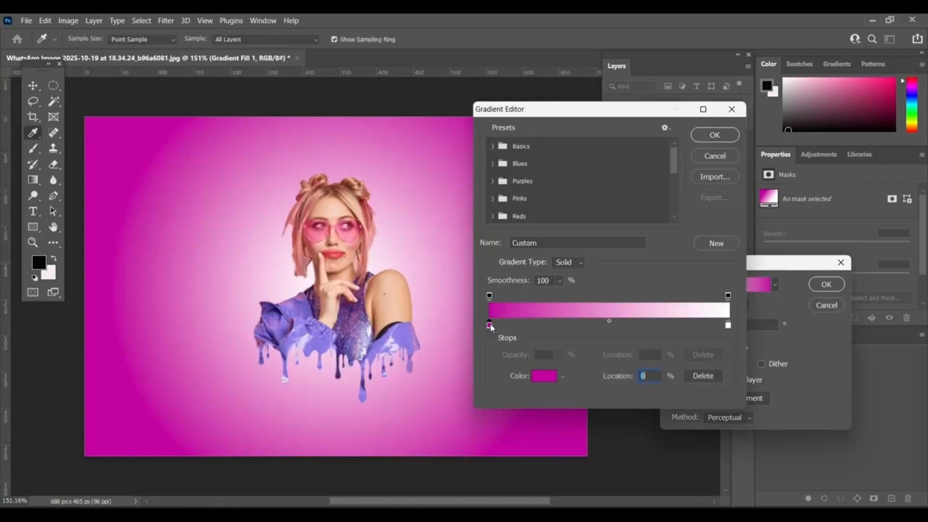
pyautogui.doubleClick(490, 326)
pyautogui.moveTo(776, 438); pyautogui.dragTo(777, 363)
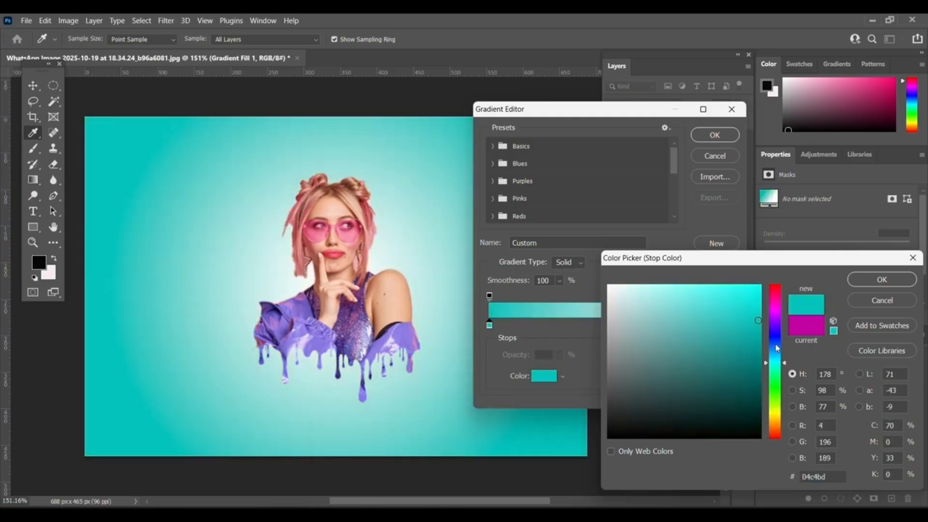
pyautogui.moveTo(776, 346); pyautogui.dragTo(790, 279)
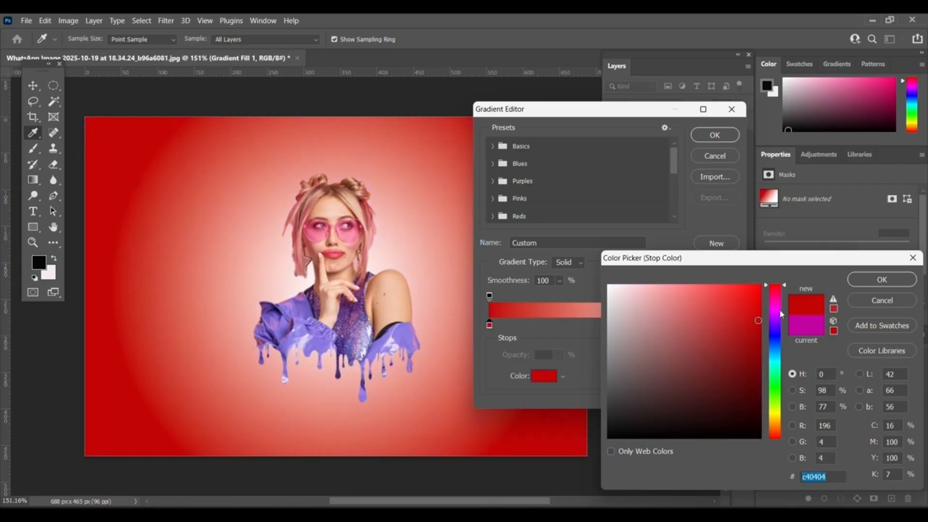
pyautogui.click(782, 314)
pyautogui.moveTo(781, 312); pyautogui.dragTo(780, 305)
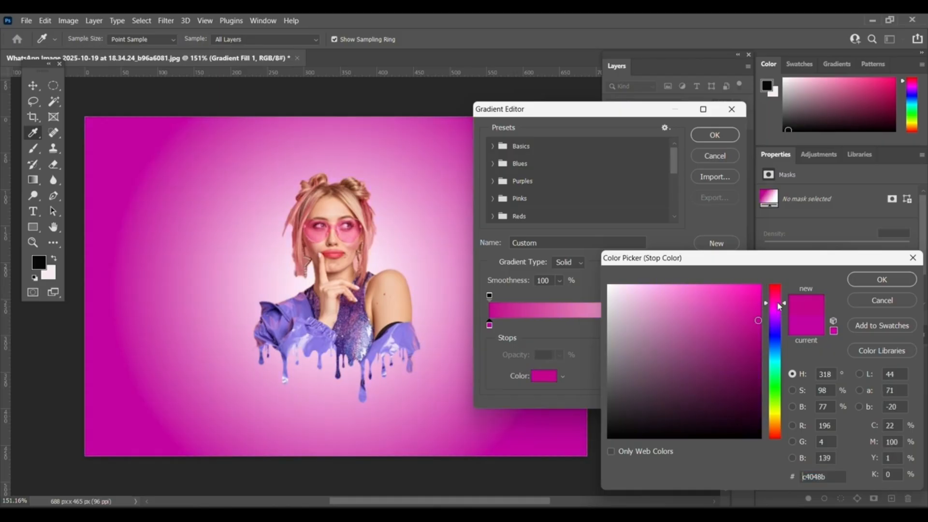
pyautogui.click(779, 313)
pyautogui.moveTo(779, 314); pyautogui.dragTo(780, 309)
pyautogui.moveTo(778, 354)
pyautogui.mouseDown()
pyautogui.moveTo(782, 373)
pyautogui.moveTo(778, 312)
pyautogui.mouseUp()
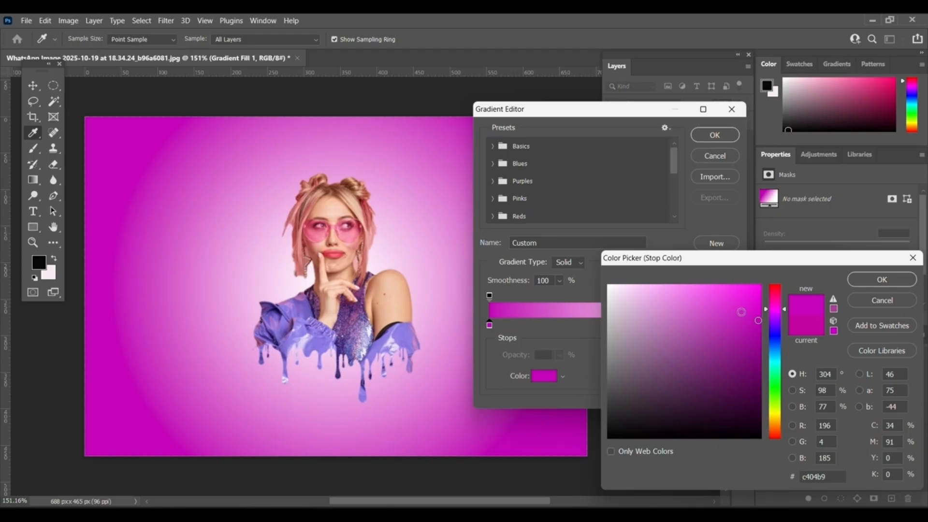
pyautogui.click(778, 308)
pyautogui.moveTo(778, 308); pyautogui.dragTo(778, 305)
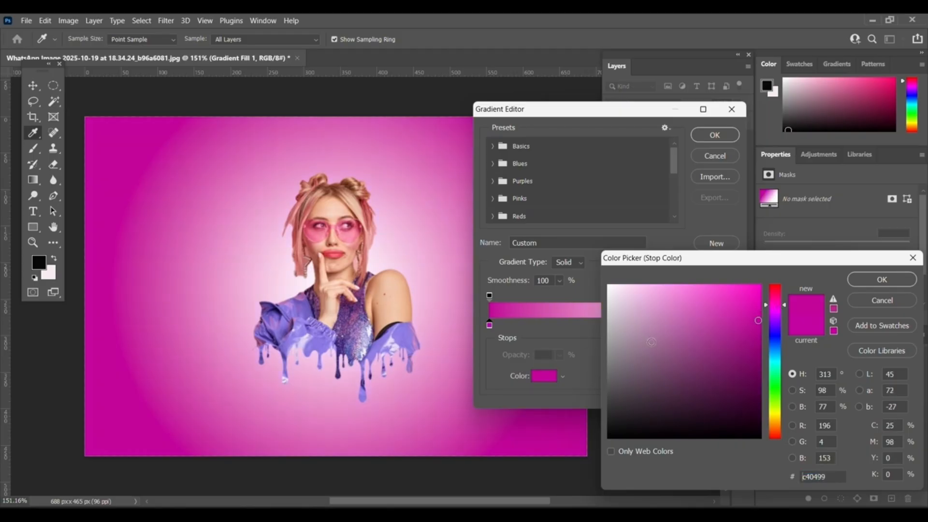
pyautogui.click(893, 281)
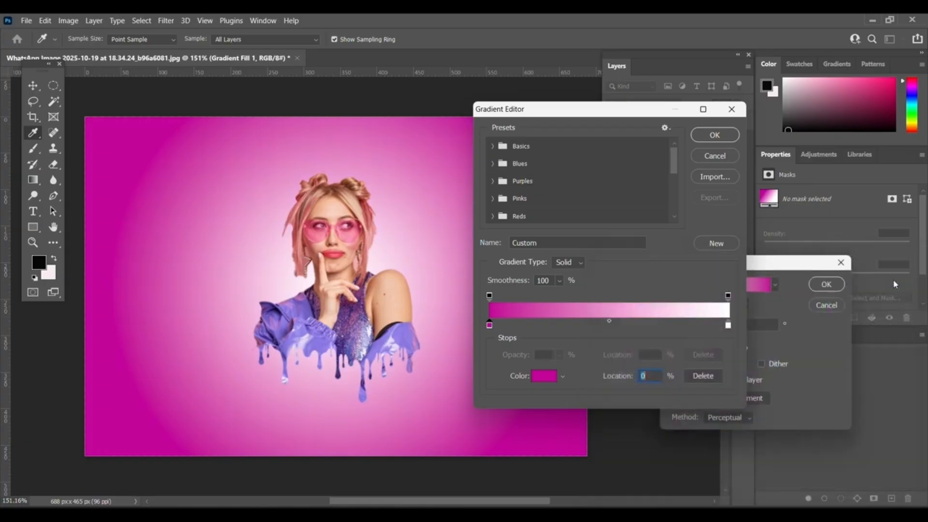
pyautogui.click(726, 136)
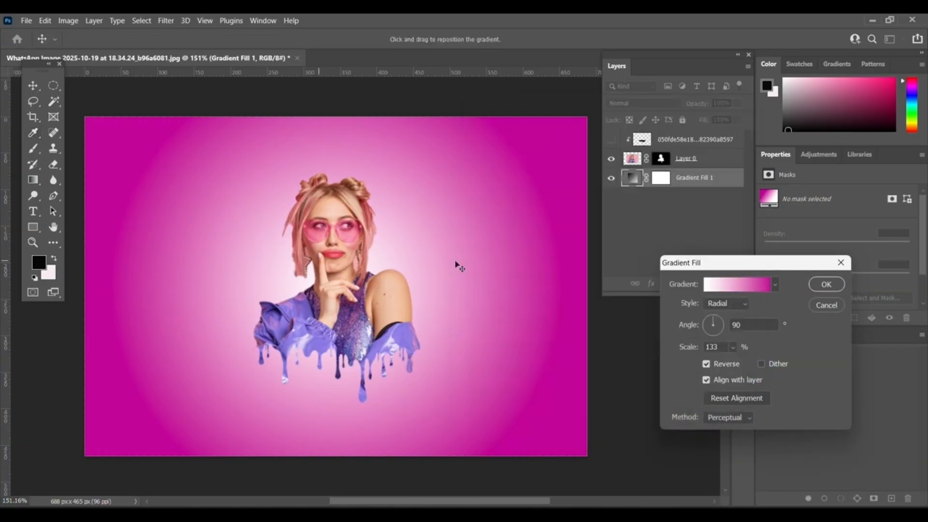
pyautogui.click(826, 284)
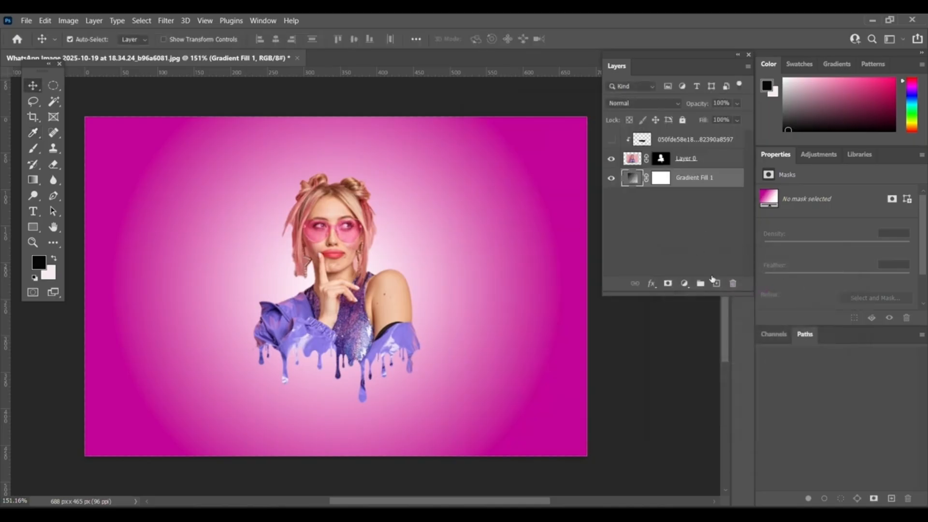
# Add a new empty layer and pick a soft round brush of 73 px with 0% hardness.
pyautogui.click(716, 283)
pyautogui.press('b')
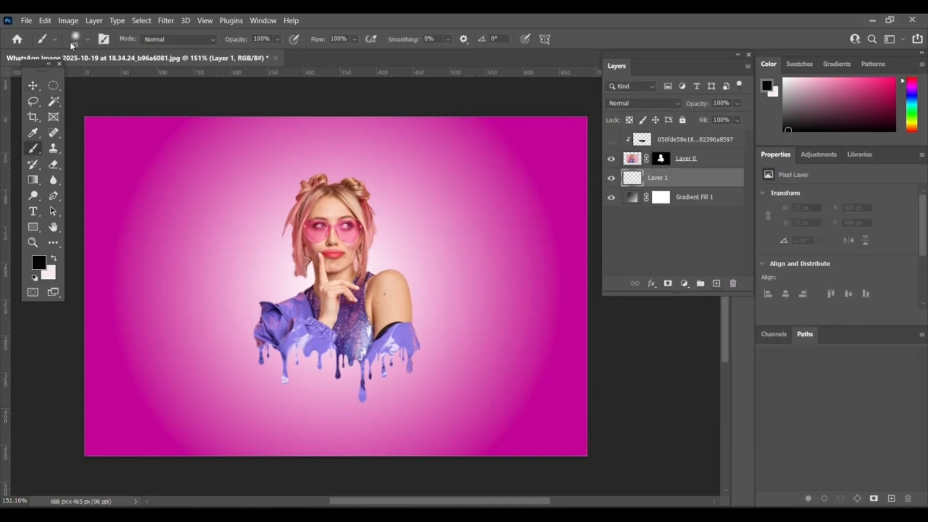
pyautogui.click(83, 39)
pyautogui.click(95, 78)
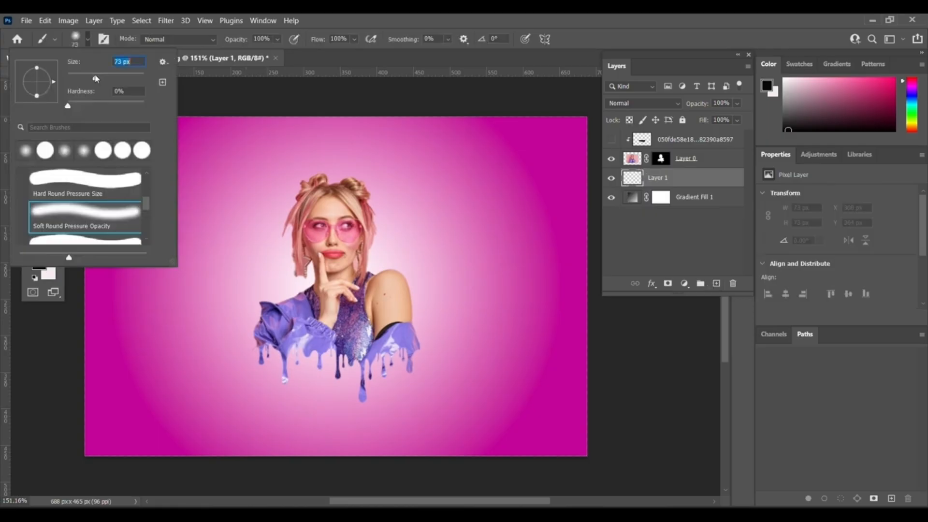
pyautogui.click(330, 422)
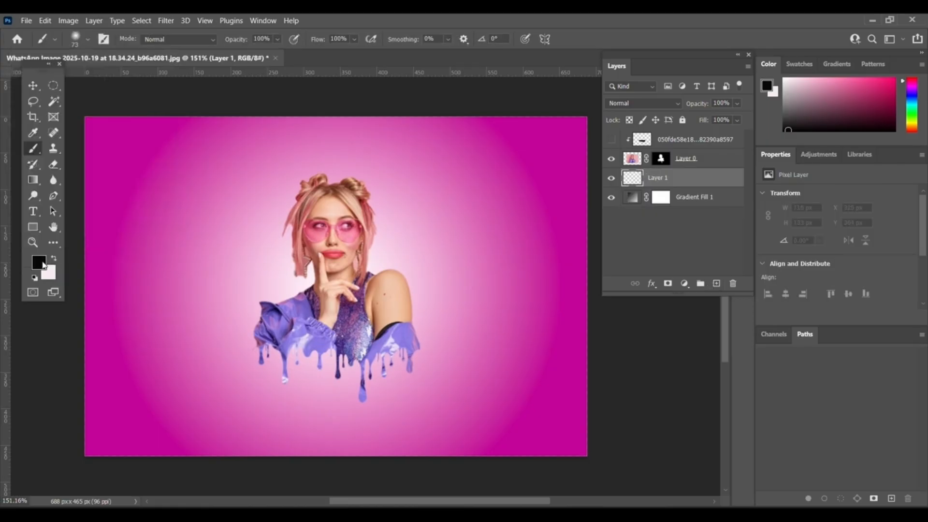
# Set the foreground colour by sampling the purple from the paint drips.
pyautogui.click(40, 263)
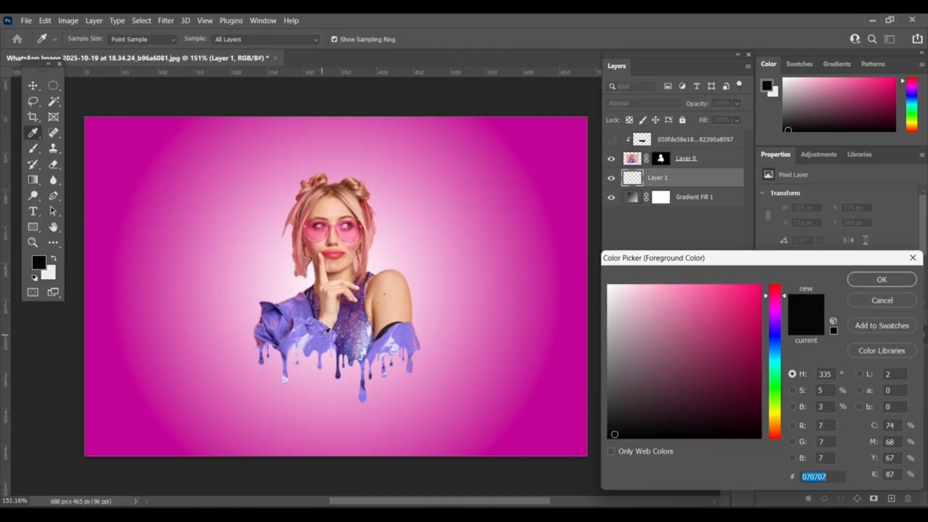
pyautogui.click(325, 342)
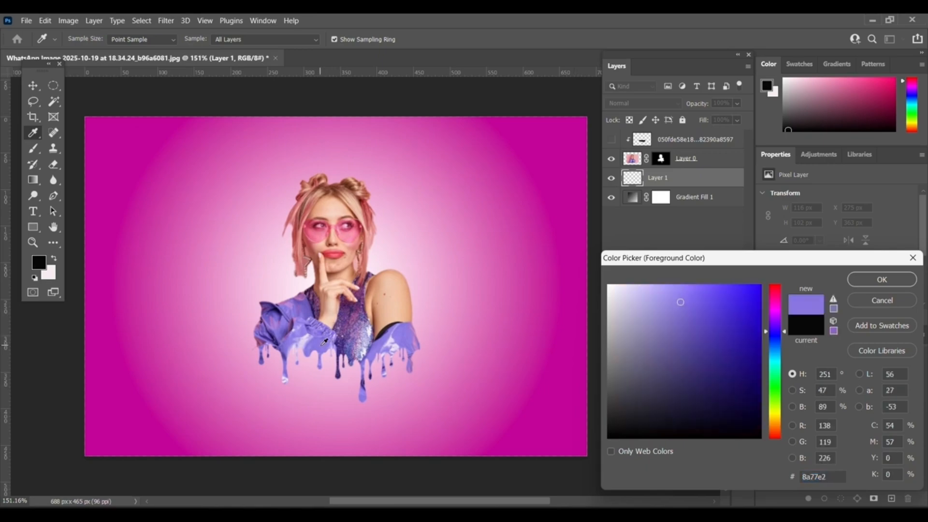
pyautogui.click(325, 342)
pyautogui.click(882, 280)
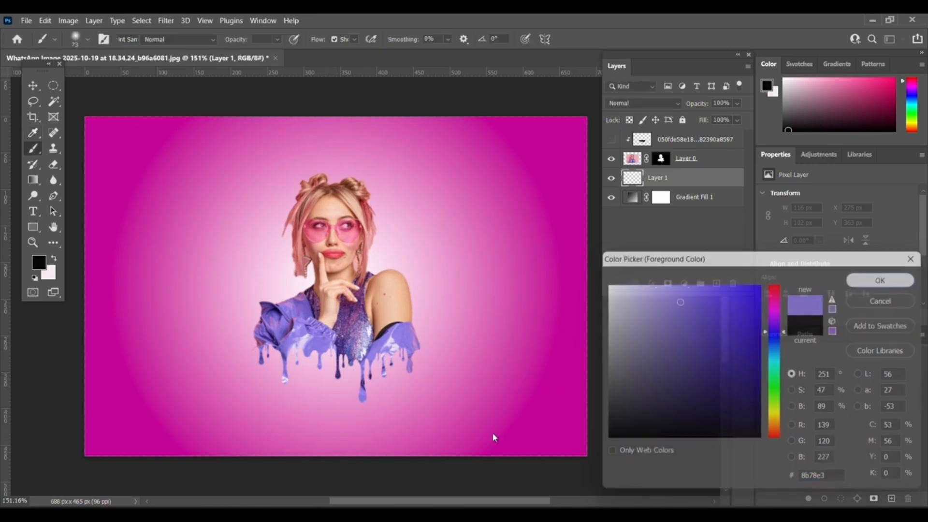
# Paint a soft purple spot below the drips and squash it with Free Transform into a thin horizontal shadow.
pyautogui.click(336, 429)
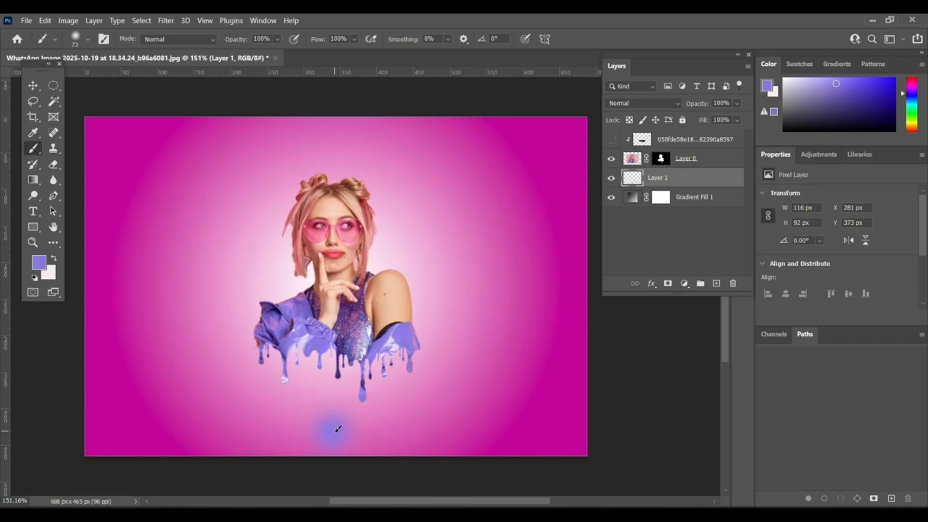
pyautogui.click(338, 429)
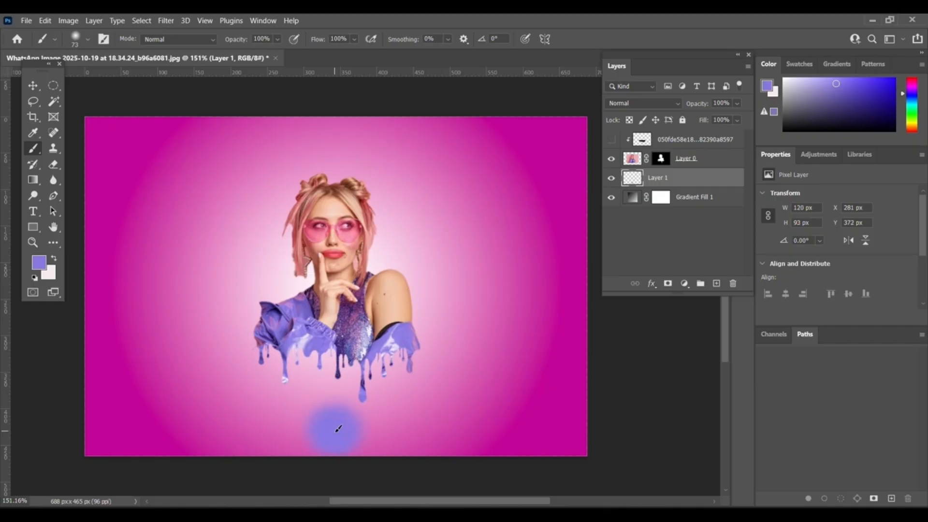
pyautogui.click(32, 86)
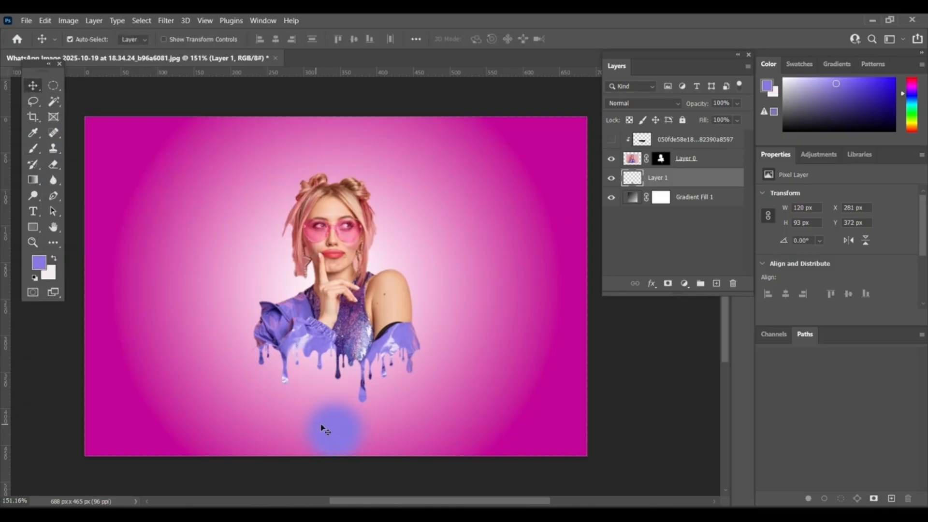
pyautogui.hotkey('ctrl', 't')
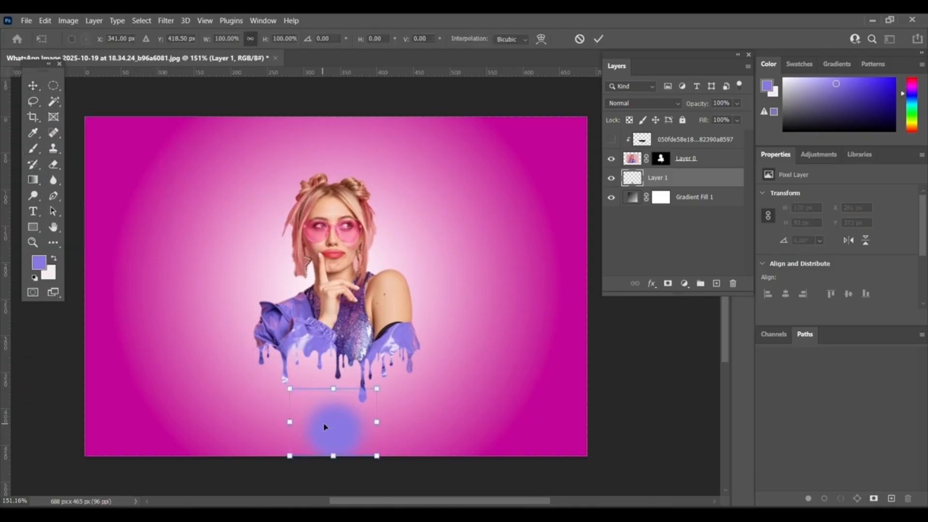
pyautogui.moveTo(334, 389)
pyautogui.mouseDown()
pyautogui.moveTo(333, 433)
pyautogui.moveTo(344, 389)
pyautogui.moveTo(339, 418)
pyautogui.mouseUp()
pyautogui.moveTo(337, 460); pyautogui.dragTo(354, 445)
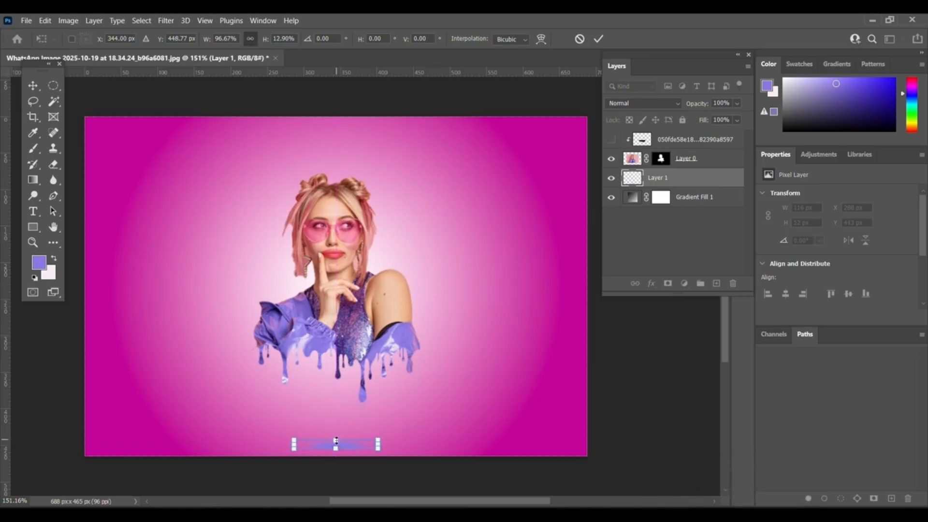
pyautogui.moveTo(337, 441); pyautogui.dragTo(338, 444)
pyautogui.moveTo(354, 447); pyautogui.dragTo(360, 446)
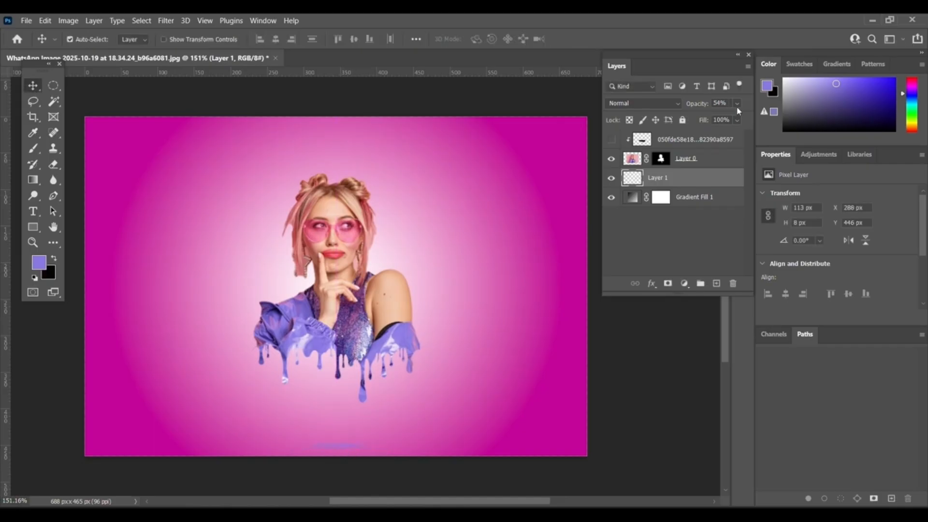
# Lower the shadow layer's opacity to 24% and reposition the shadow beneath the drips.
pyautogui.click(737, 103)
pyautogui.moveTo(723, 117); pyautogui.dragTo(709, 122)
pyautogui.click(346, 427)
pyautogui.moveTo(347, 427); pyautogui.dragTo(346, 447)
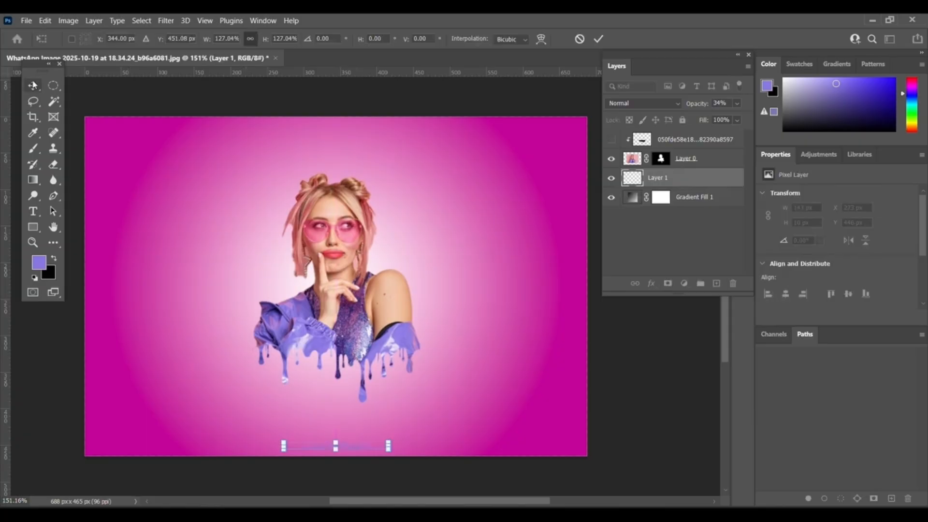
pyautogui.click(33, 85)
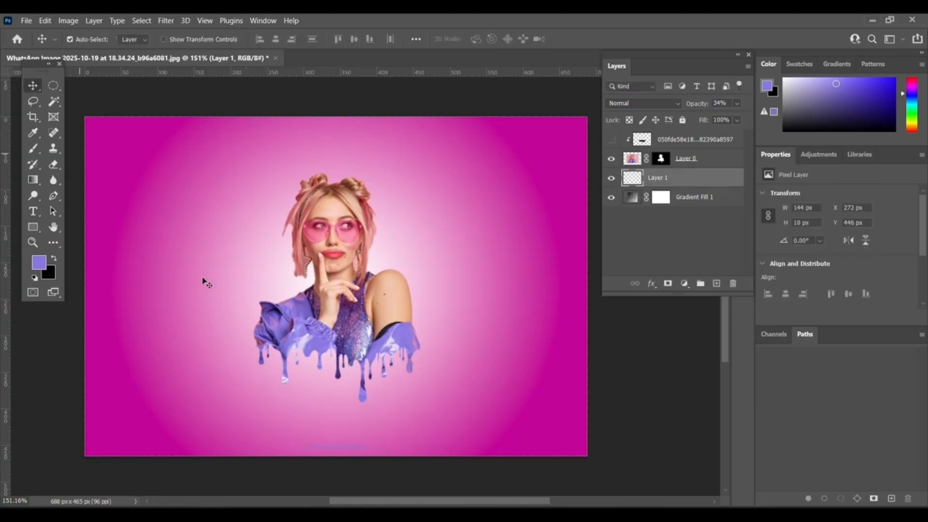